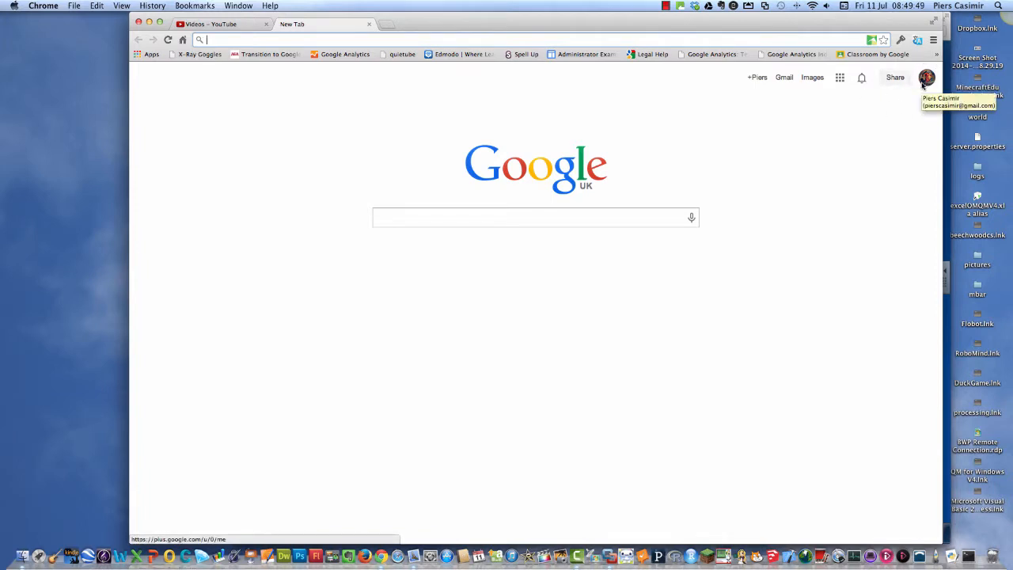
Search the web for "Google Tour Builder" and open the Tour Builder site.
left_click(527, 226)
type("Googl")
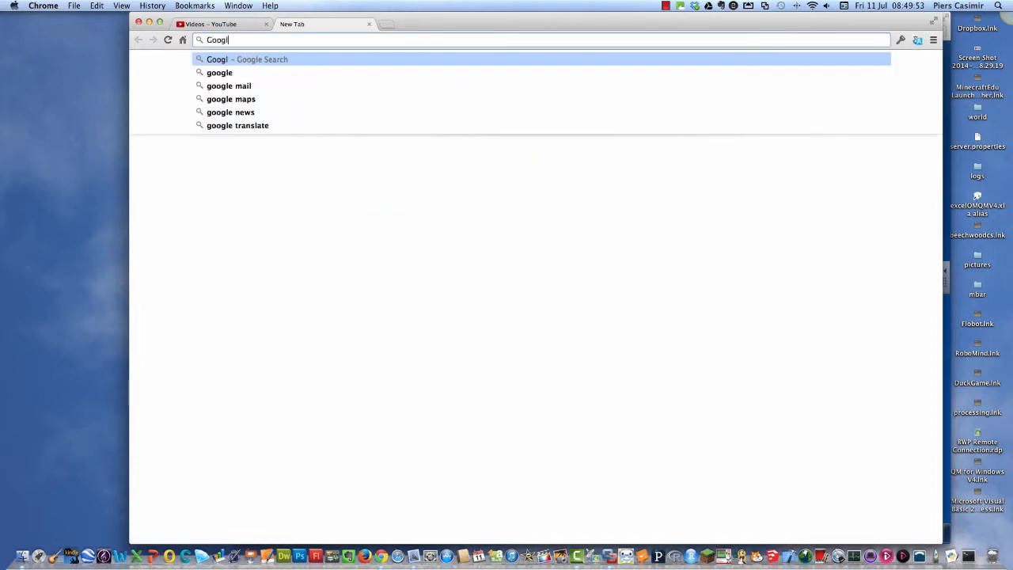
type("e Tour ")
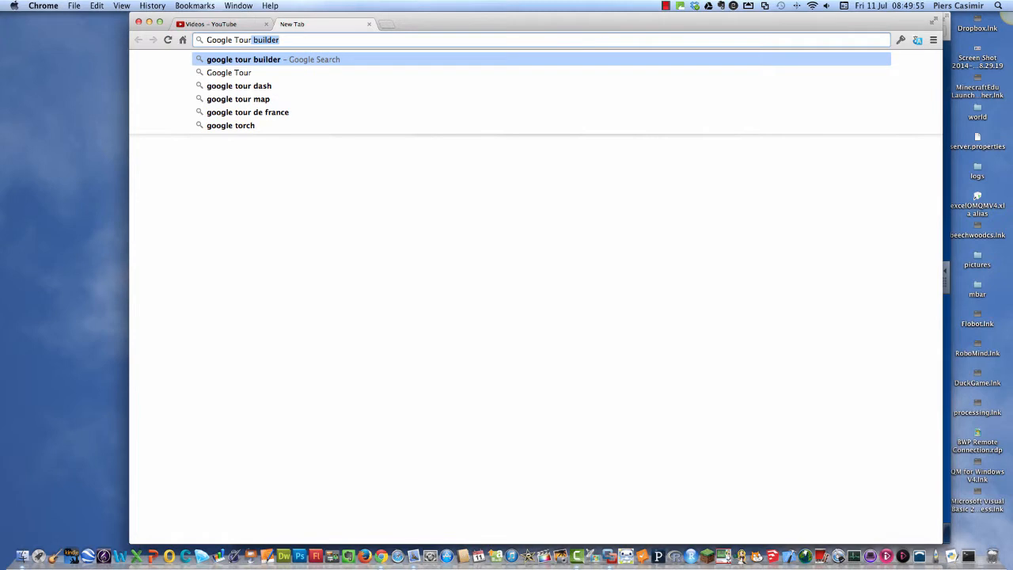
type("Build")
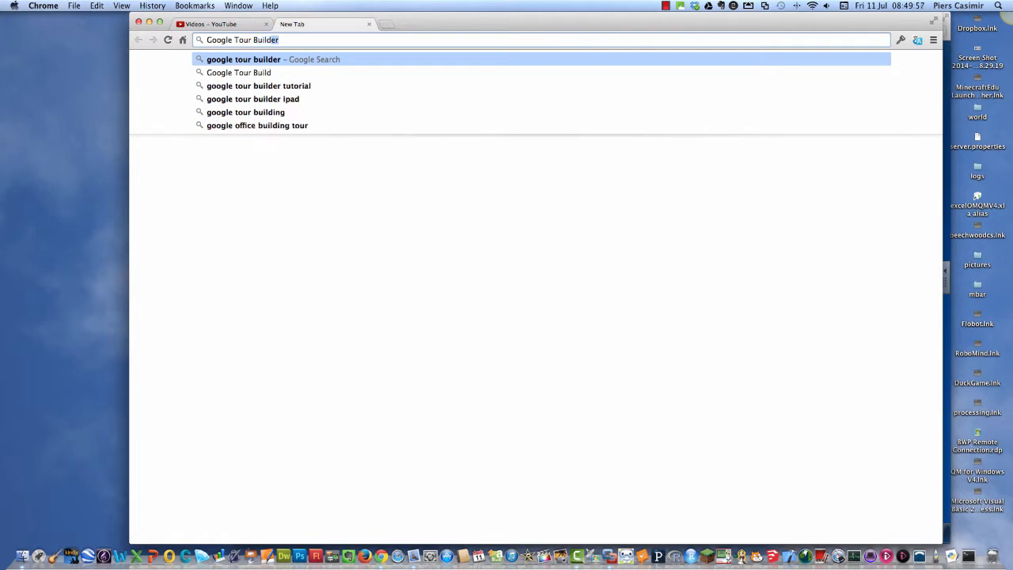
type("er")
key("Return")
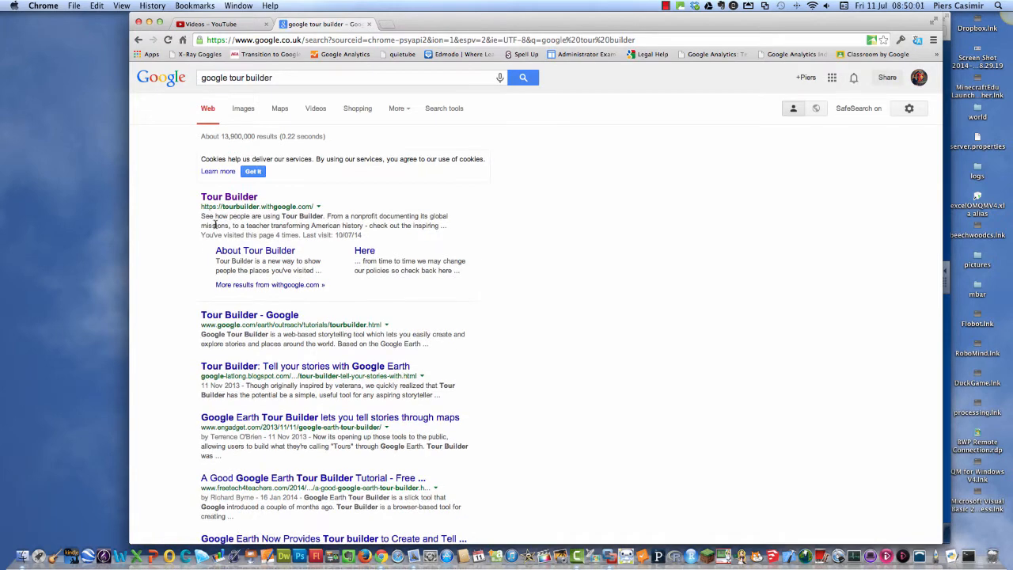
left_click(221, 199)
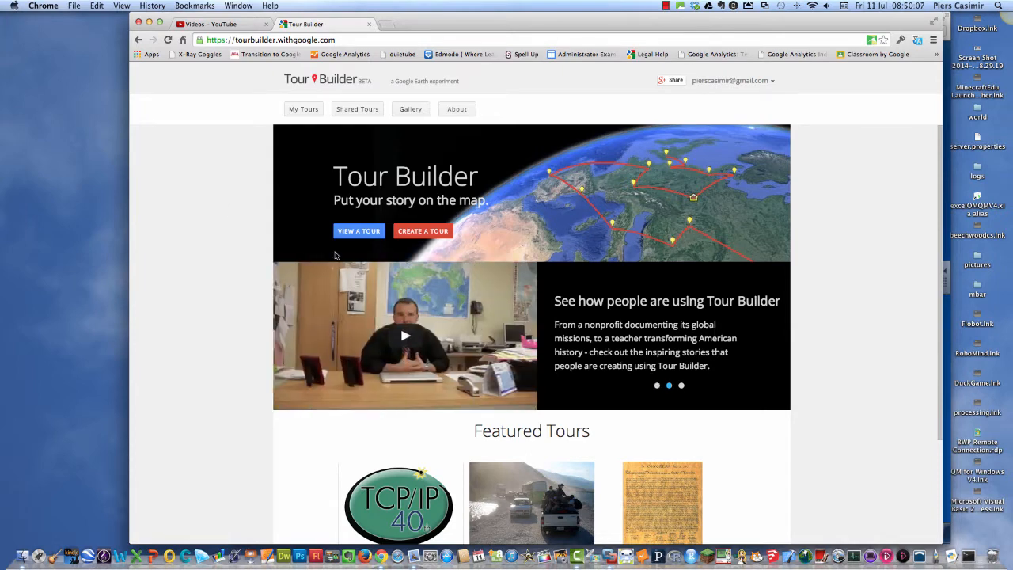
Create a new tour named "Example Tour" with the author's title and surname as author name.
left_click(431, 233)
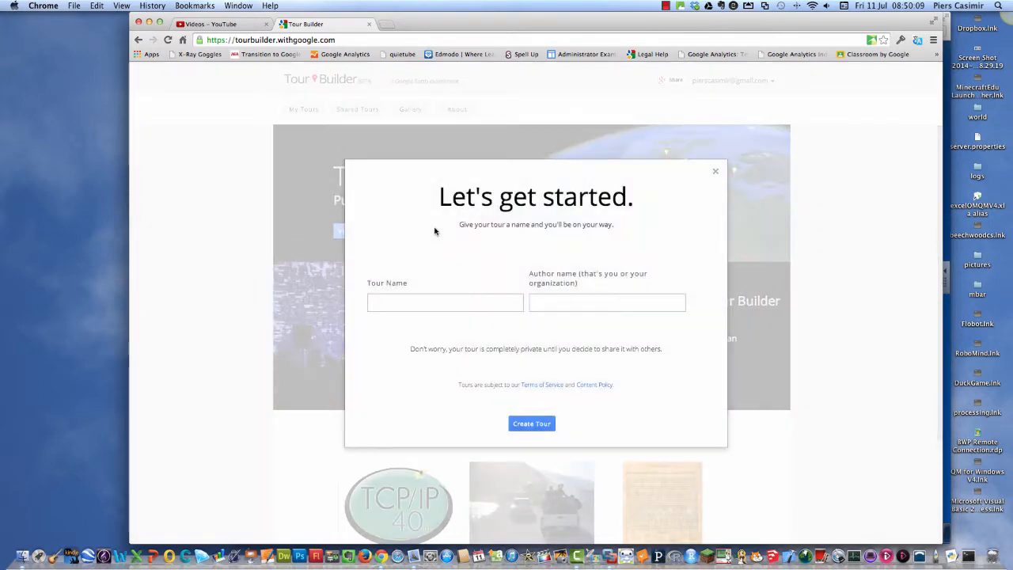
left_click(423, 300)
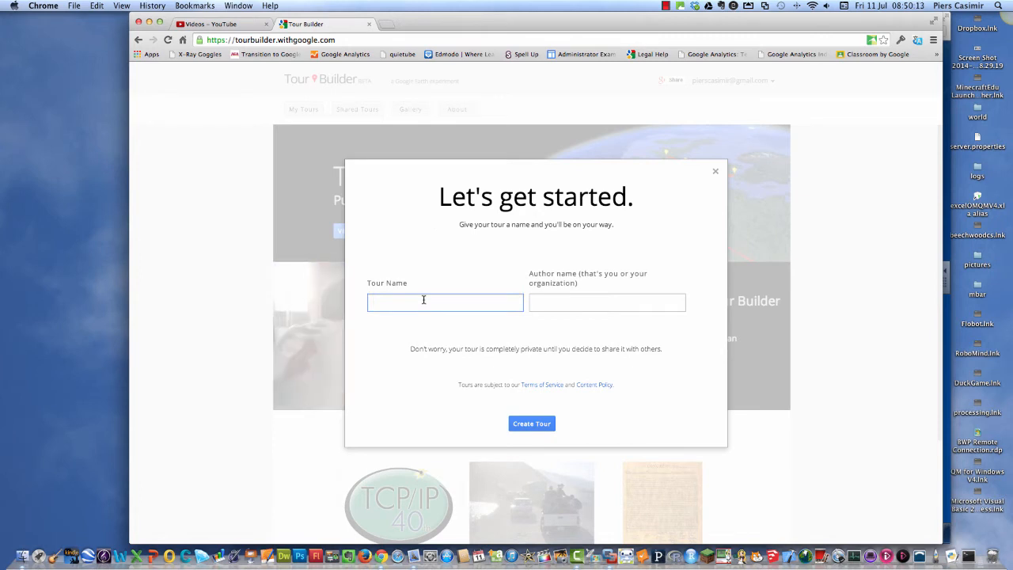
type("Example Tour")
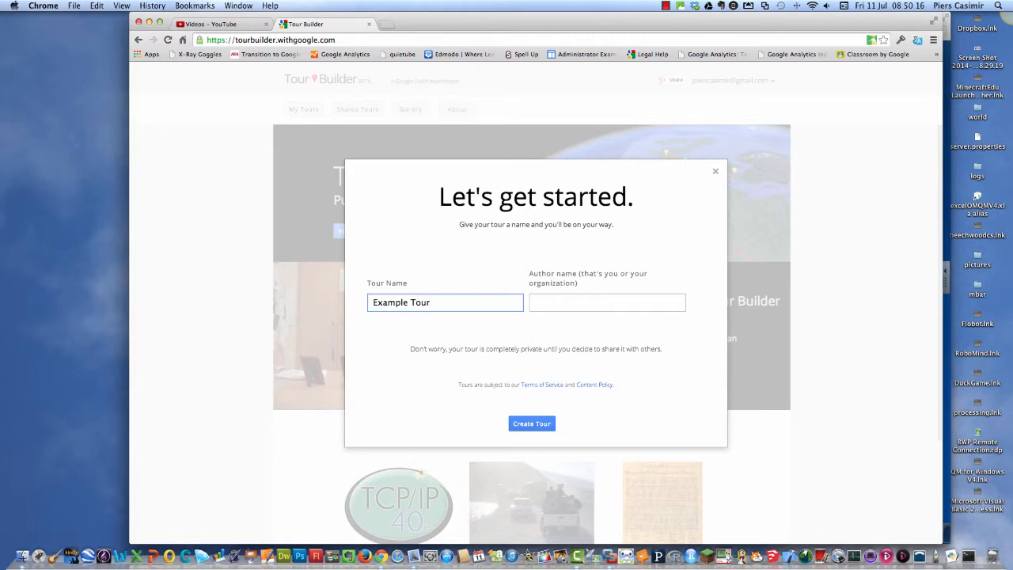
left_click(600, 310)
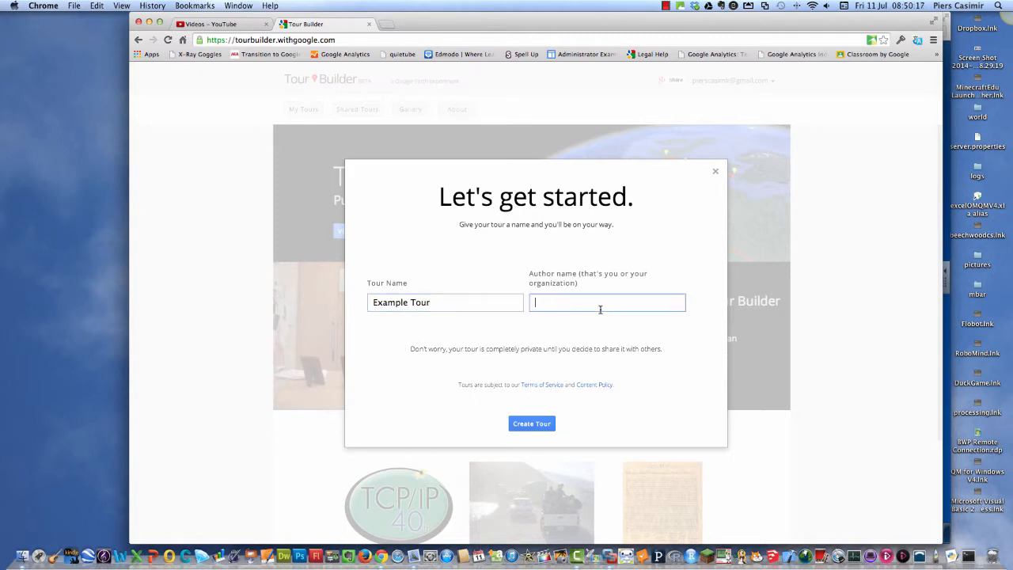
type("Mr C")
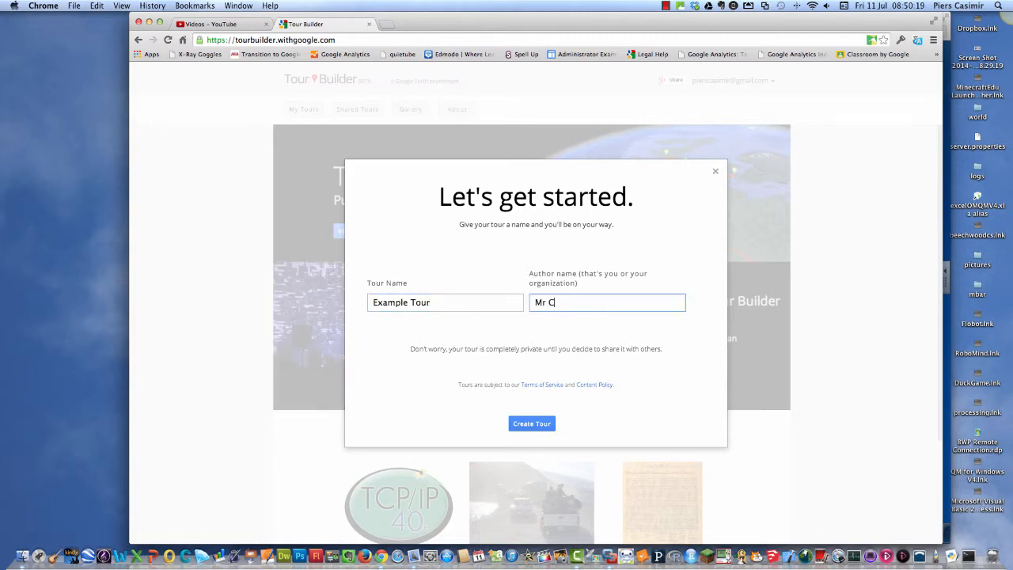
type("as")
key("BackSpace")
type("asimir")
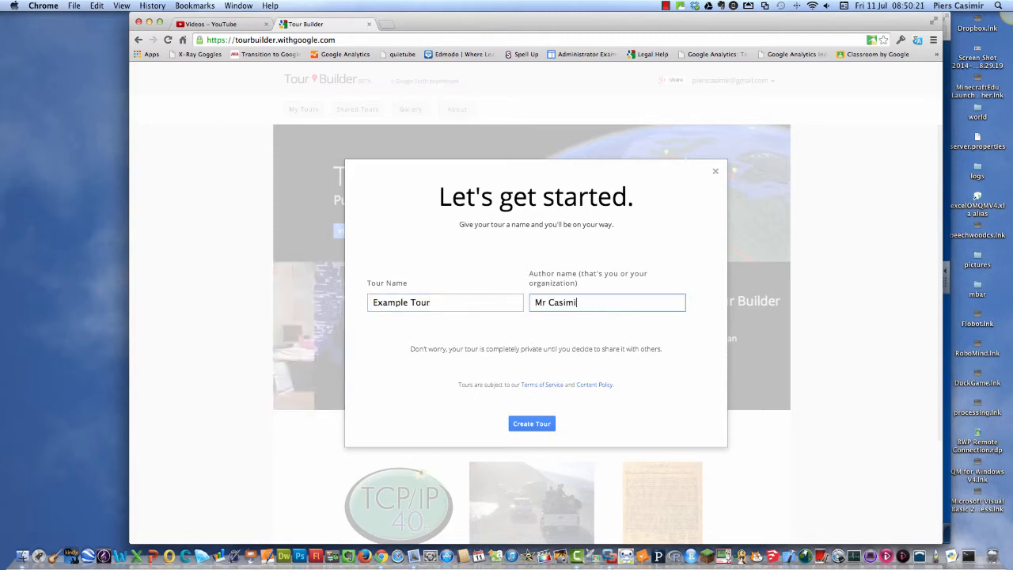
left_click(531, 425)
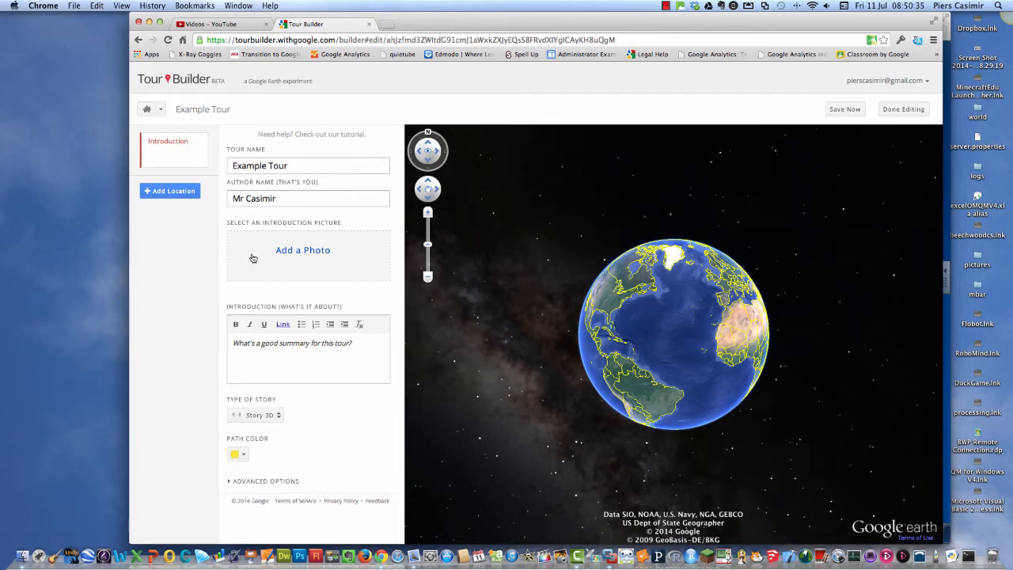
Add the teddy bear photo from the ISMT_2013 album as the tour's introduction picture.
left_click(288, 251)
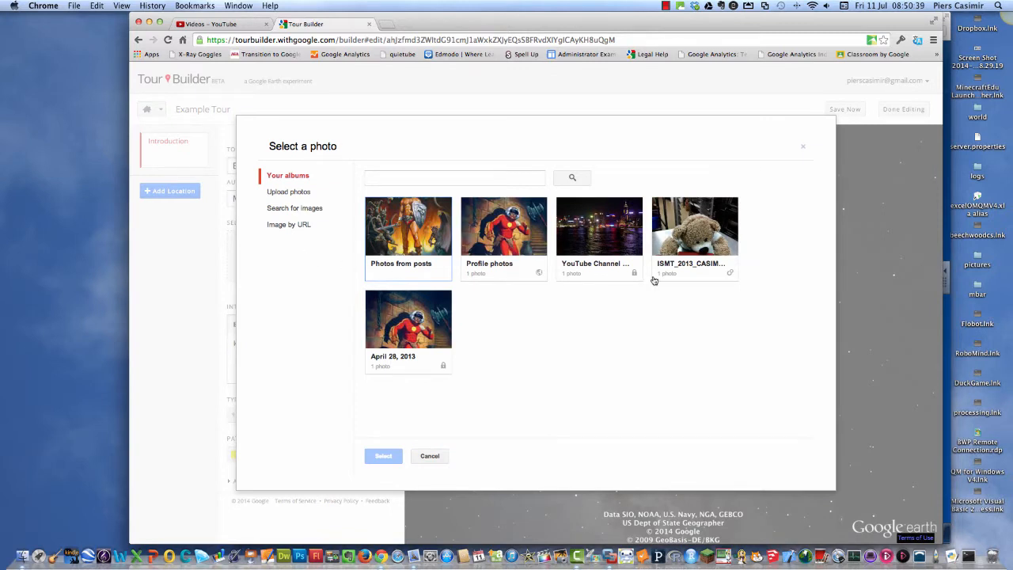
left_click(704, 239)
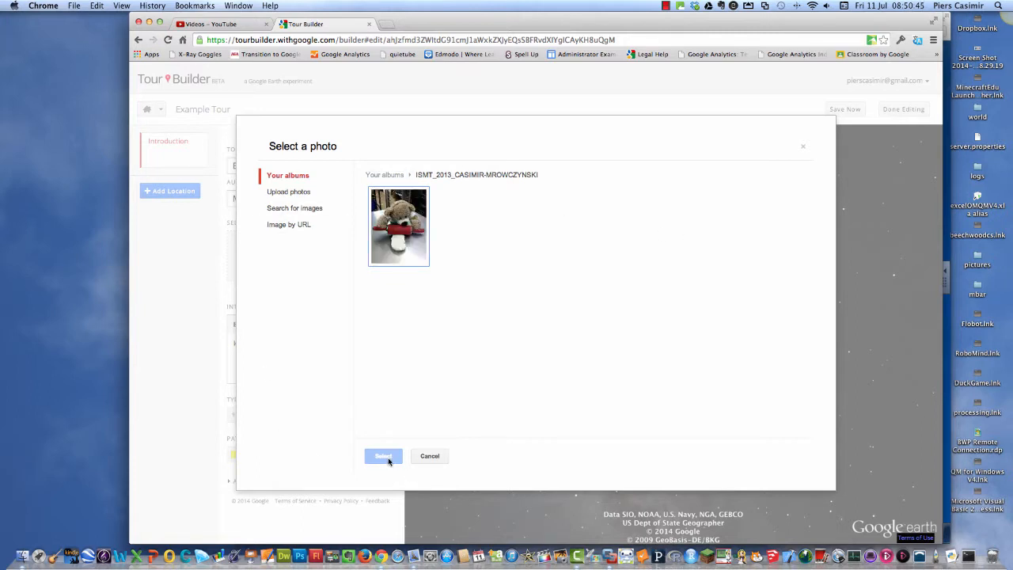
left_click(390, 246)
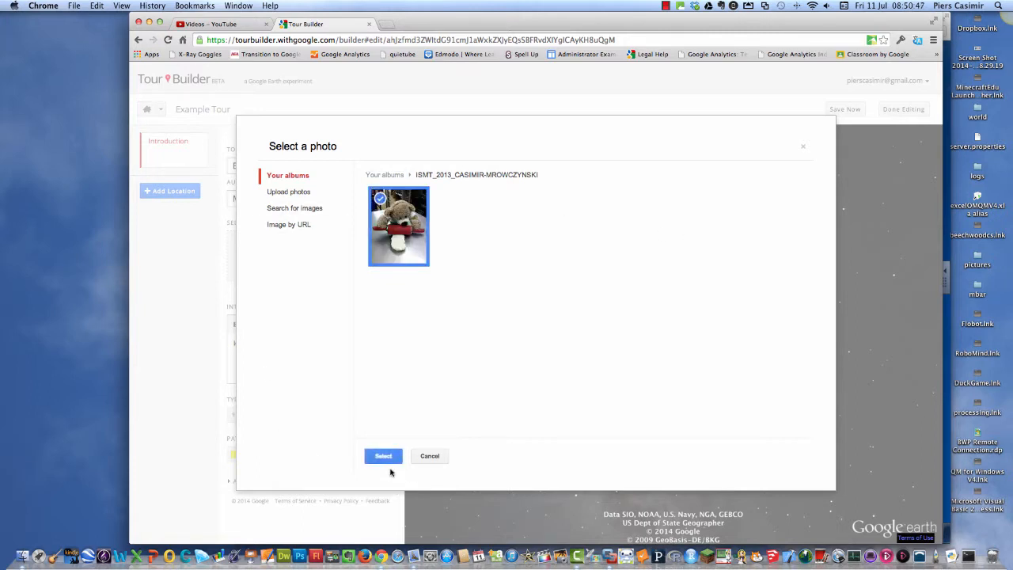
left_click(385, 457)
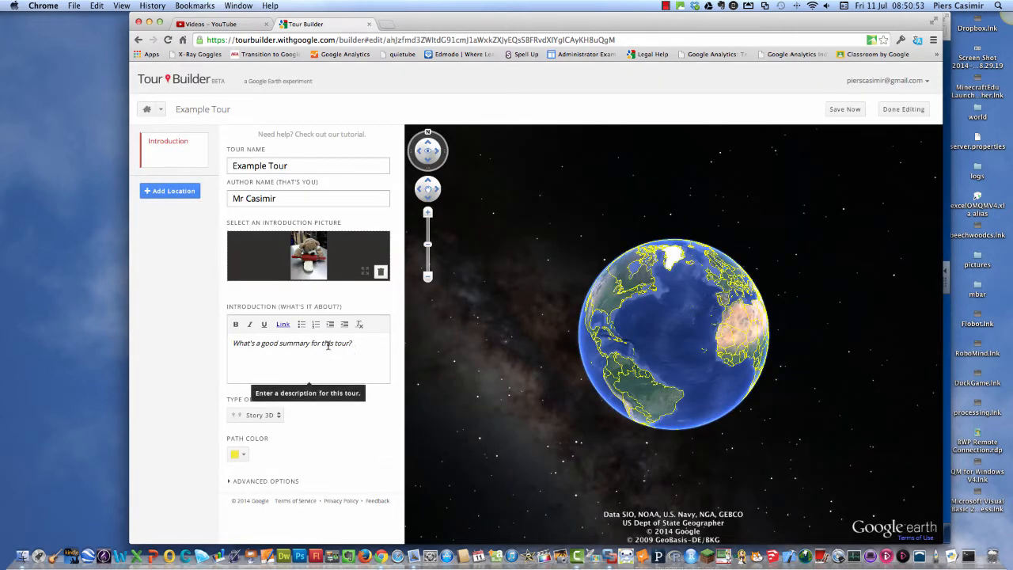
Write the tour introduction "This is an example Tour, using Google Tour Builder.".
left_click(347, 345)
type("Th")
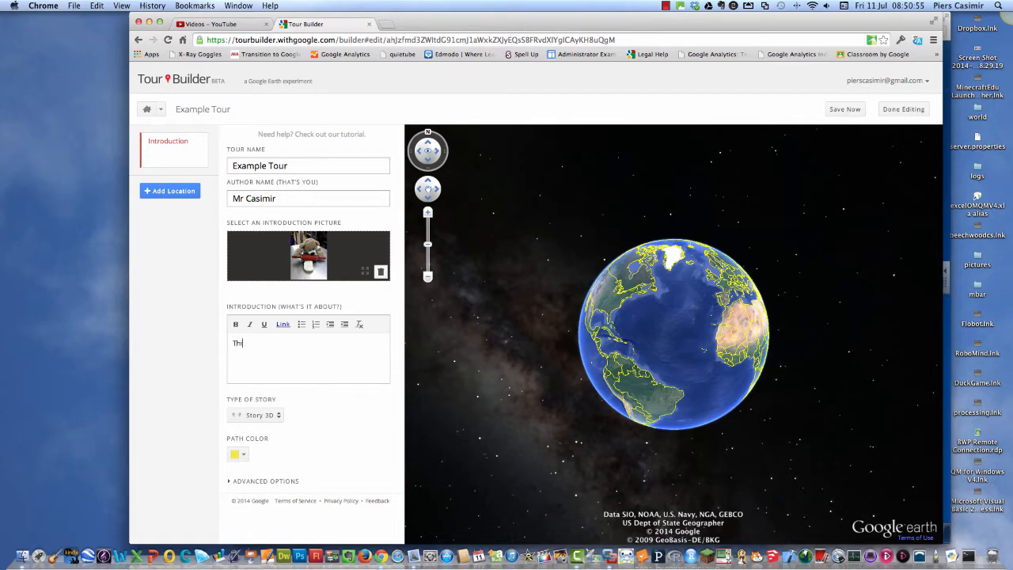
type("is is an example Tour, using Google Tour Bu")
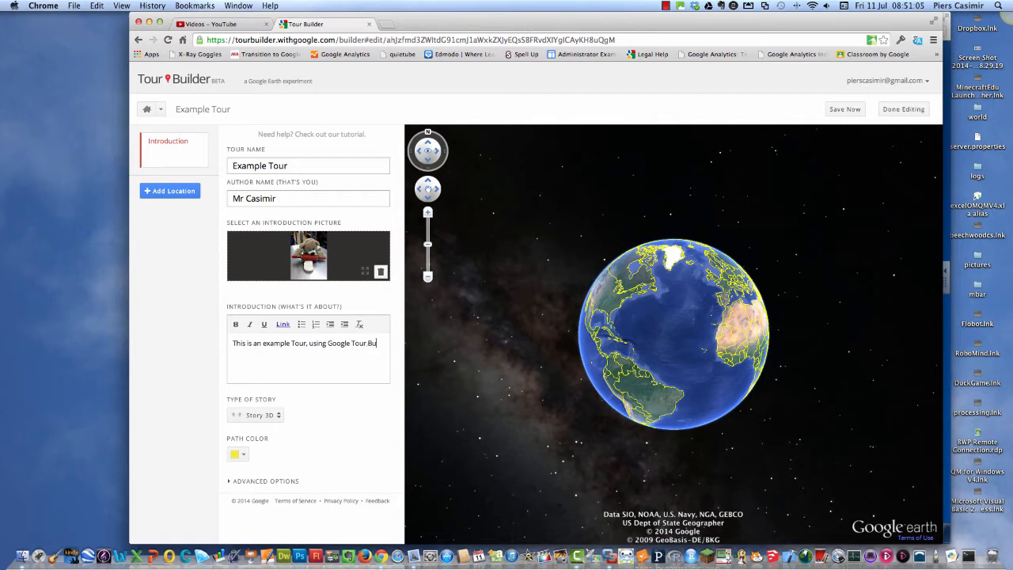
type("ilder.")
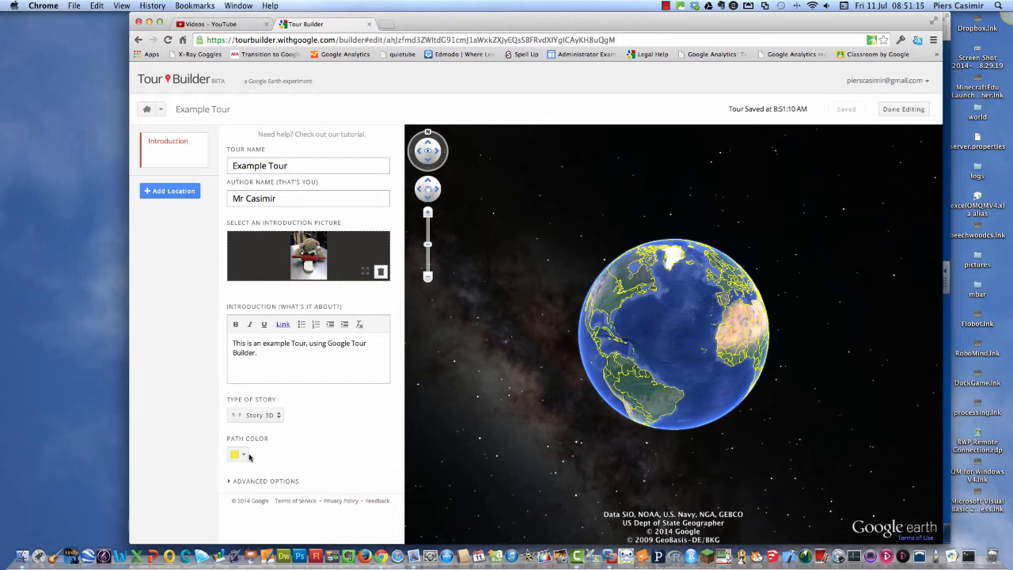
Expand the introduction's advanced options and review the map style settings.
left_click(252, 482)
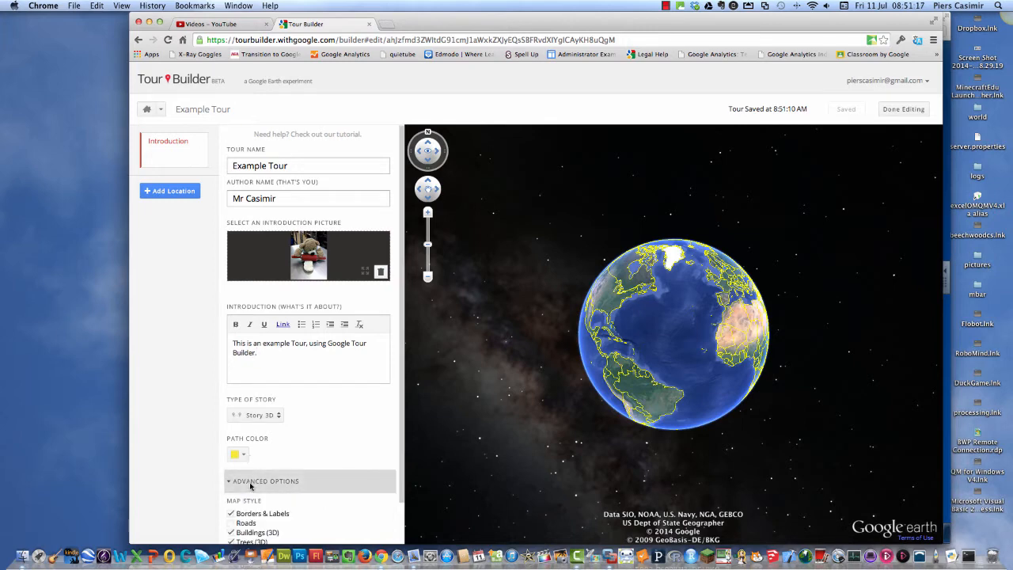
scroll(331, 490, "down", 2)
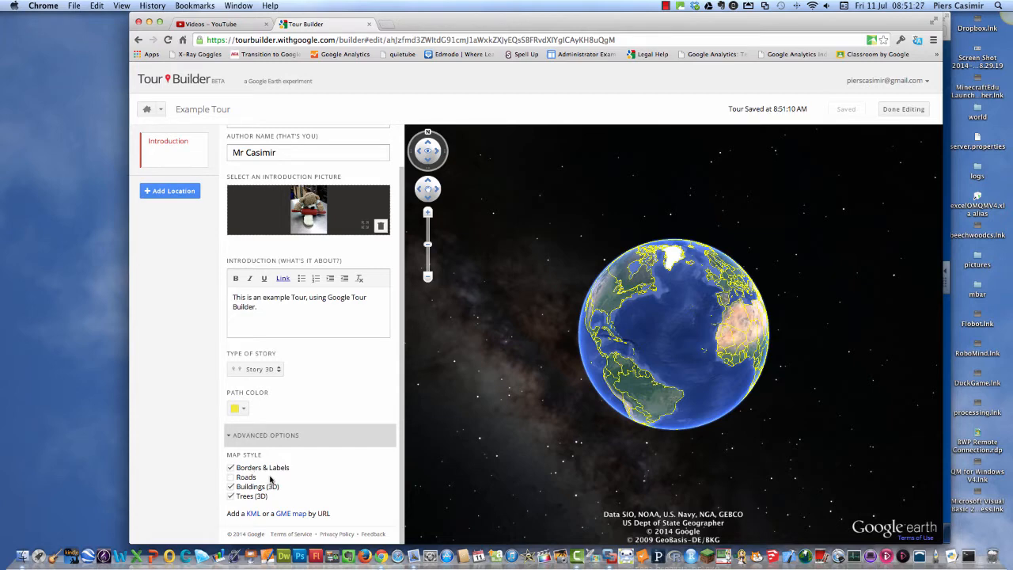
scroll(268, 356, "up", 3)
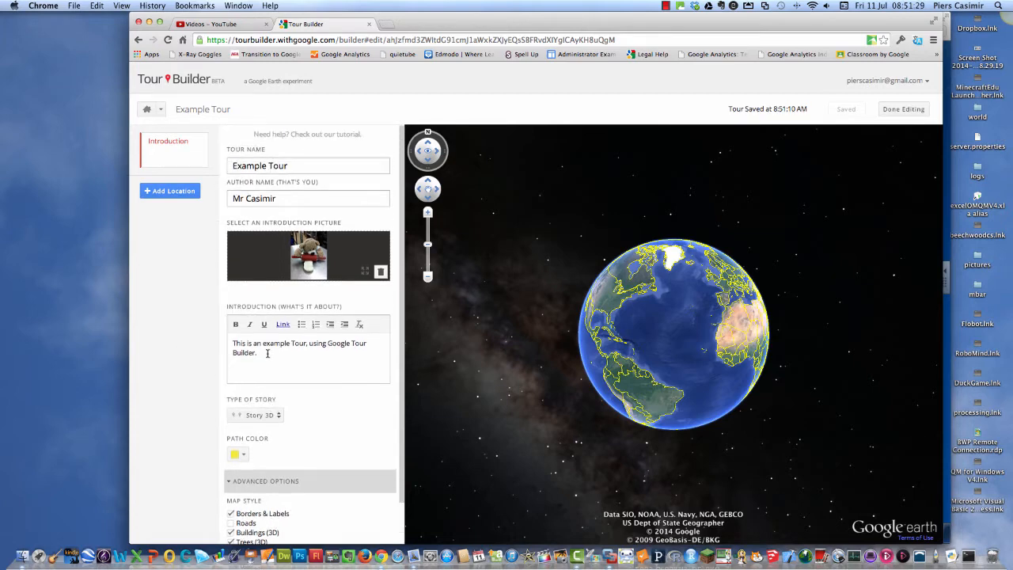
Find St Albans, United Kingdom, and add it to the tour as a new location.
left_click(172, 196)
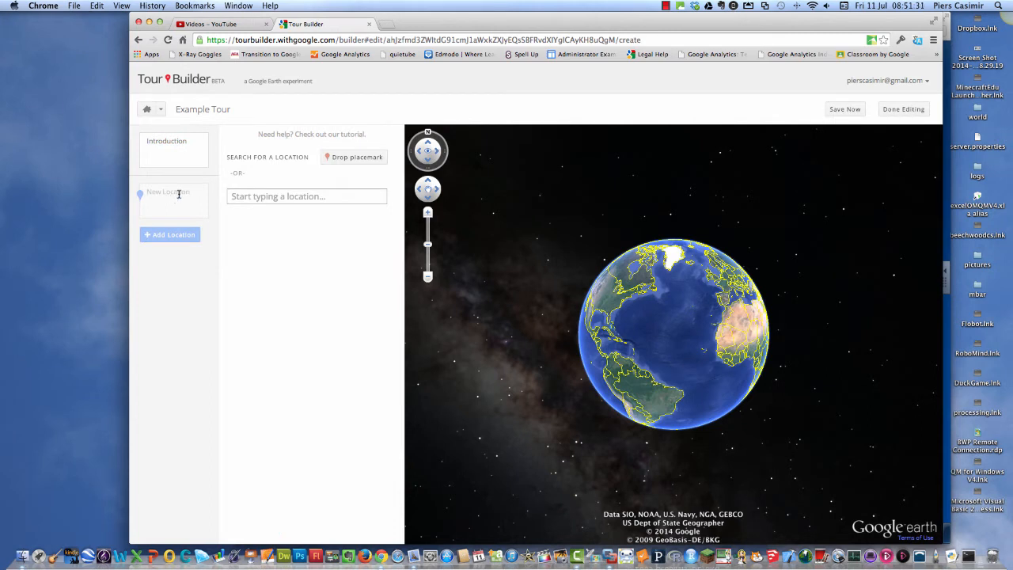
left_click(313, 198)
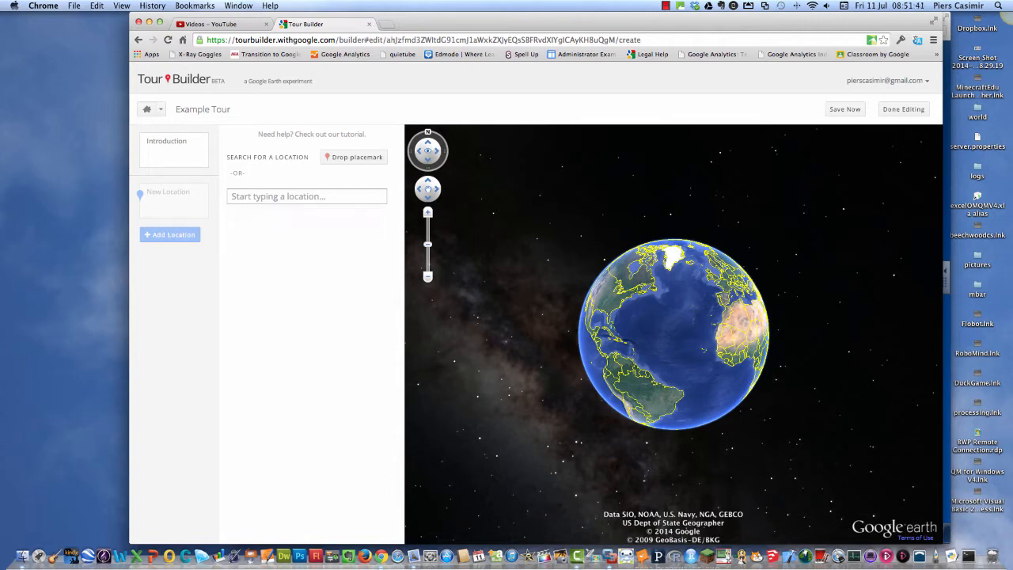
left_click(301, 194)
type("St.A")
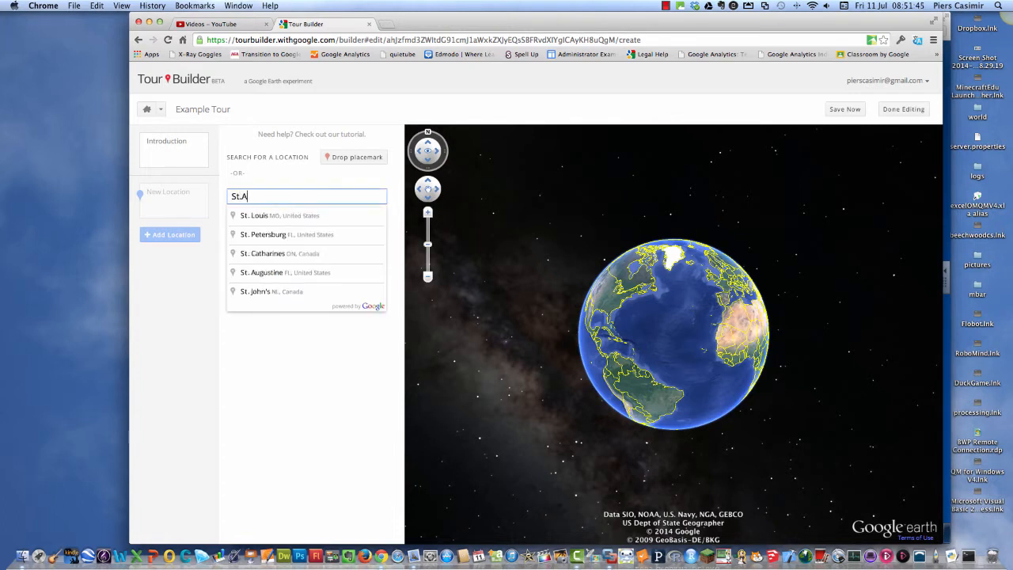
type("lbans")
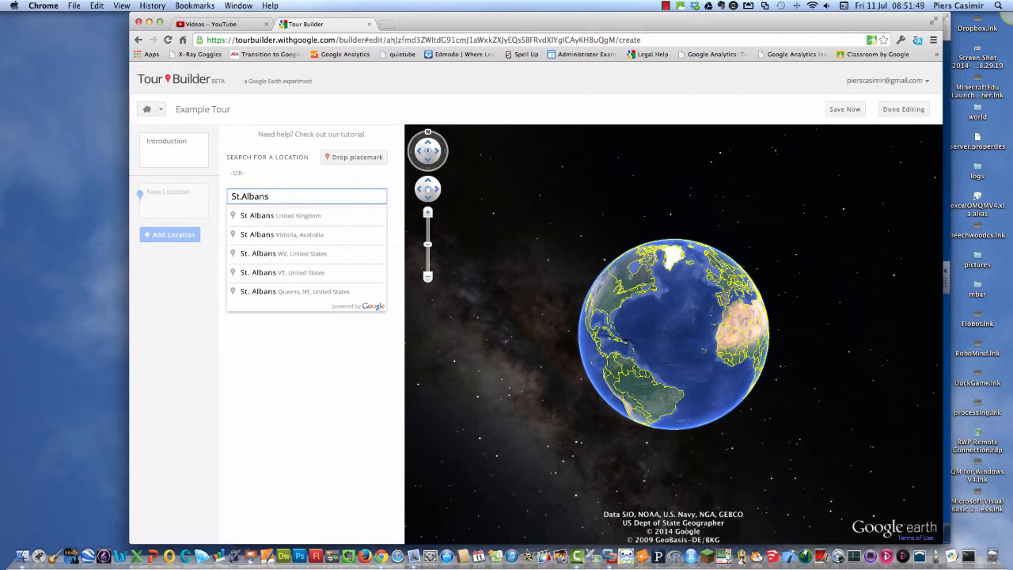
left_click(292, 219)
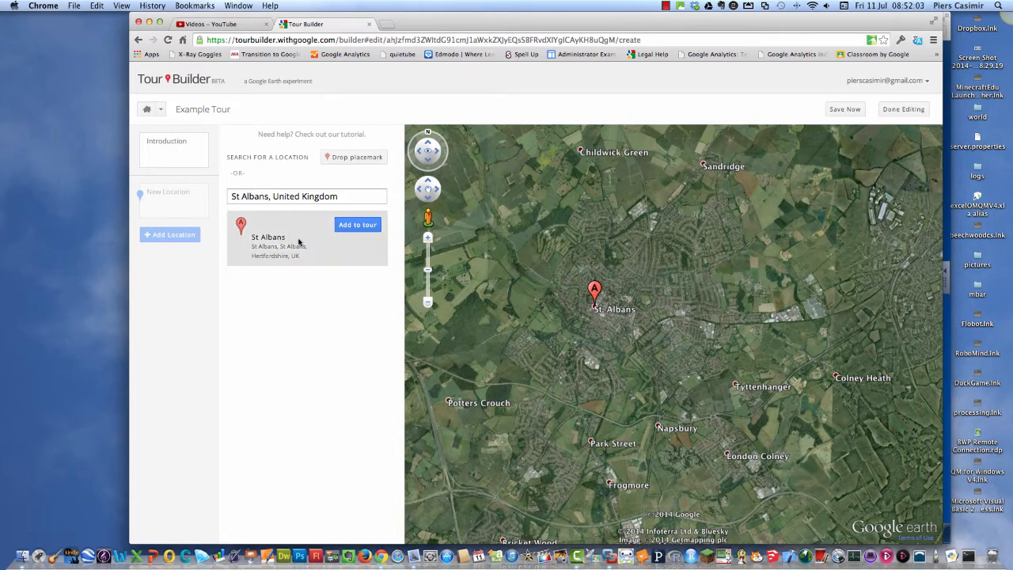
left_click(360, 227)
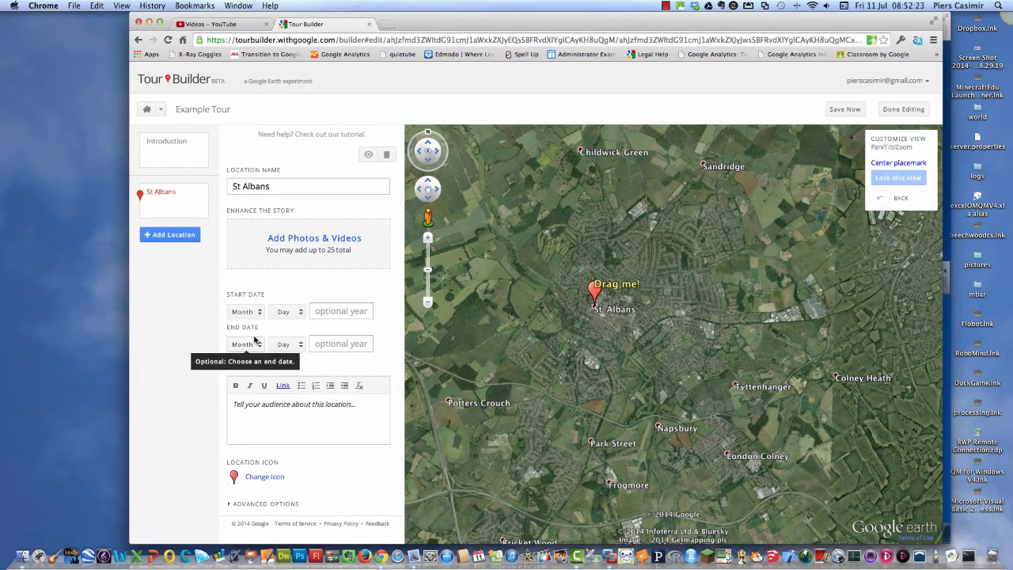
Enter "This is where I live!" as the St Albans story and expand the location's advanced options.
left_click(359, 408)
type("Th")
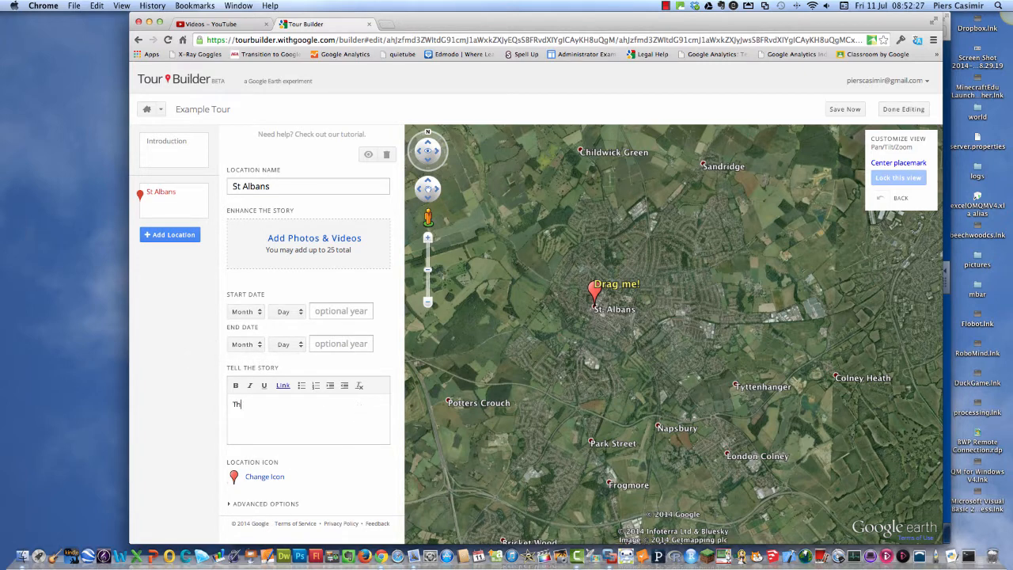
type("is is where I live!")
left_click(242, 504)
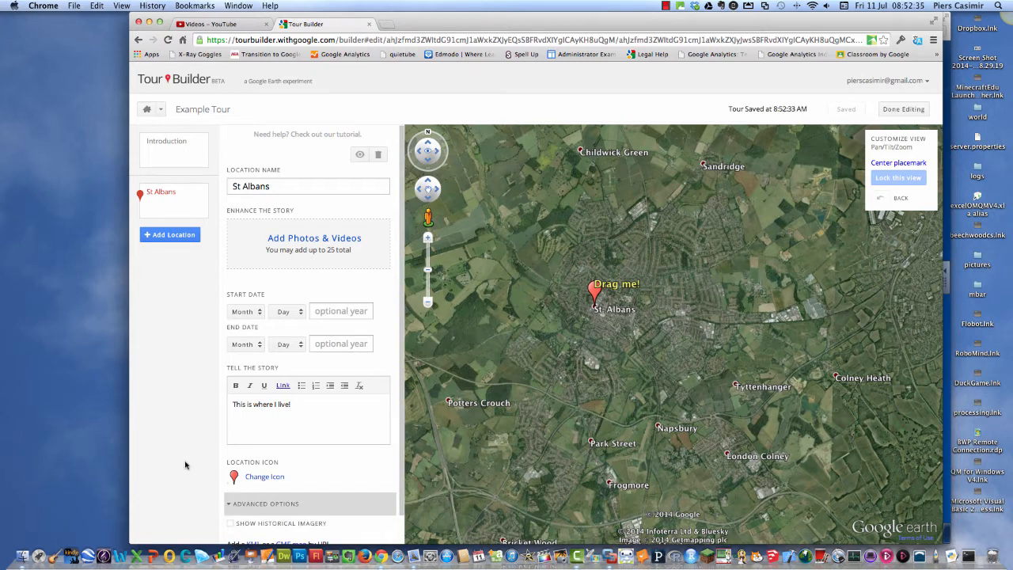
scroll(370, 487, "down", 2)
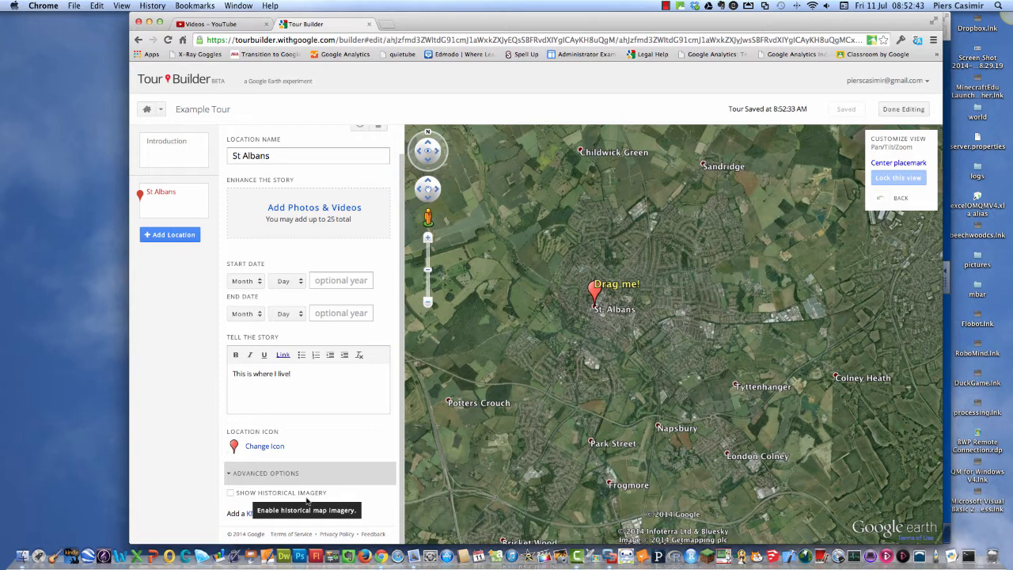
Search Google images for "st albans abbey" and add the first exterior photo of the abbey to the St Albans location.
left_click(314, 208)
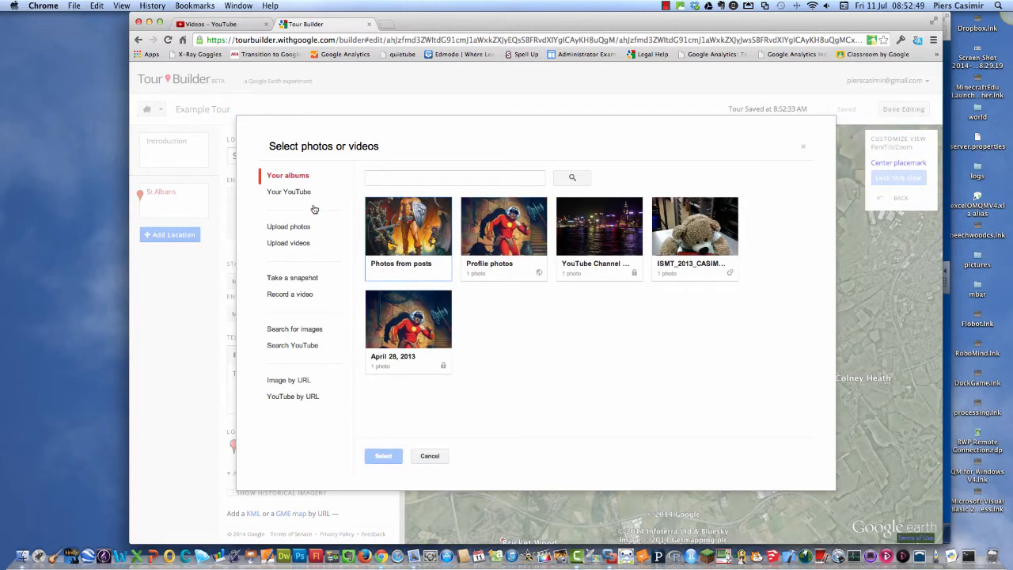
left_click(305, 329)
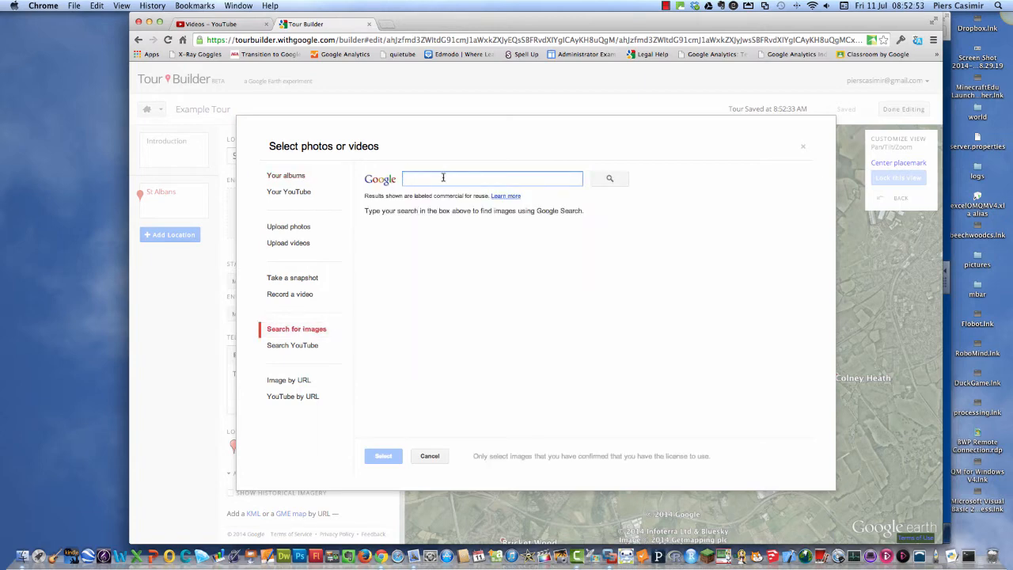
type("st alban")
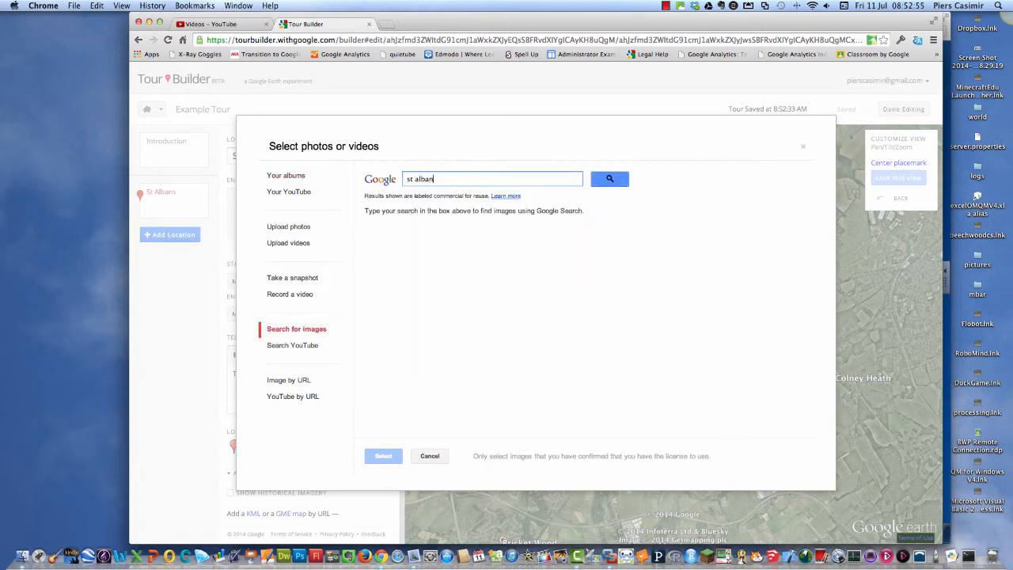
type("s abbey")
left_click(608, 180)
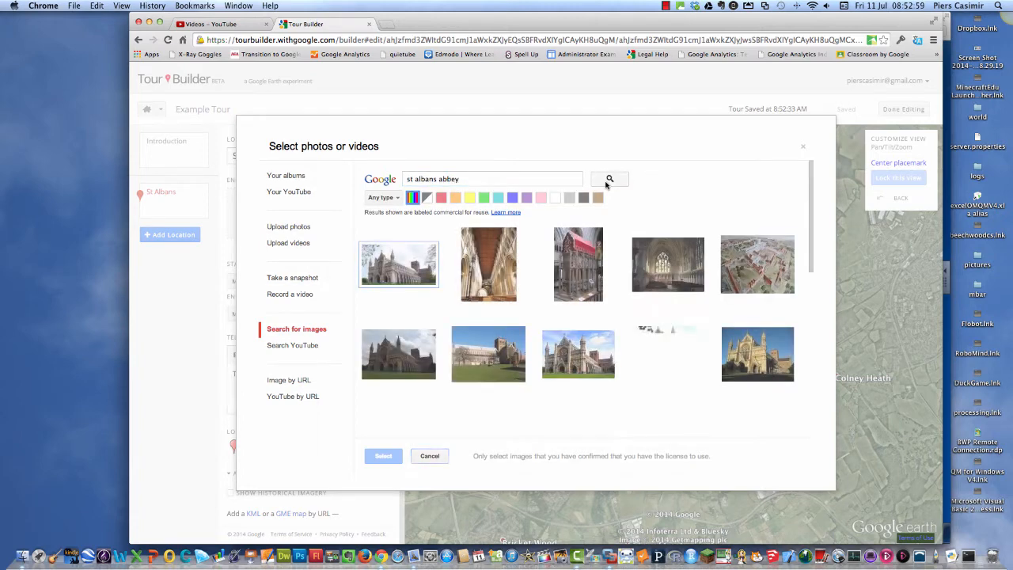
left_click(412, 271)
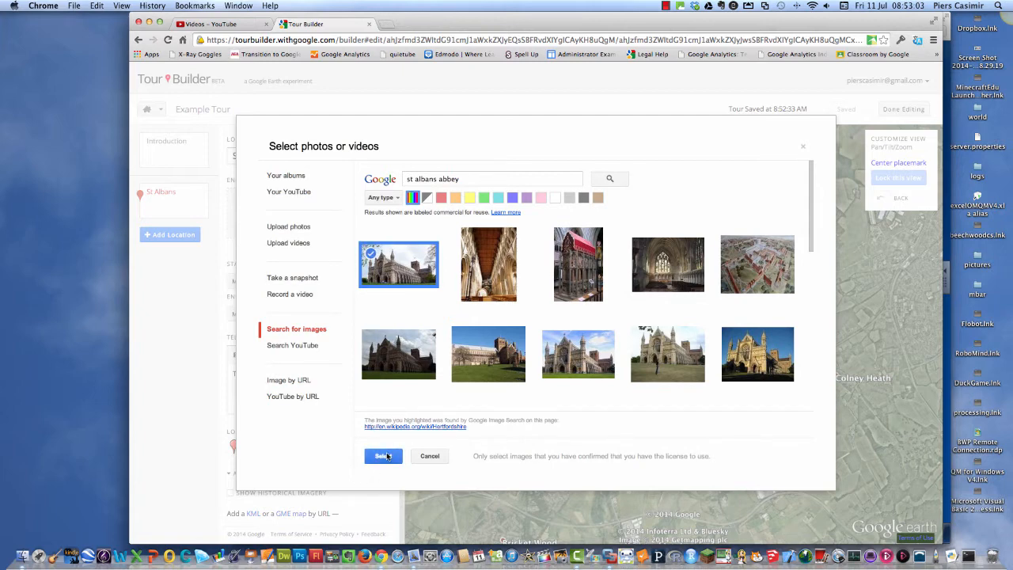
left_click(384, 456)
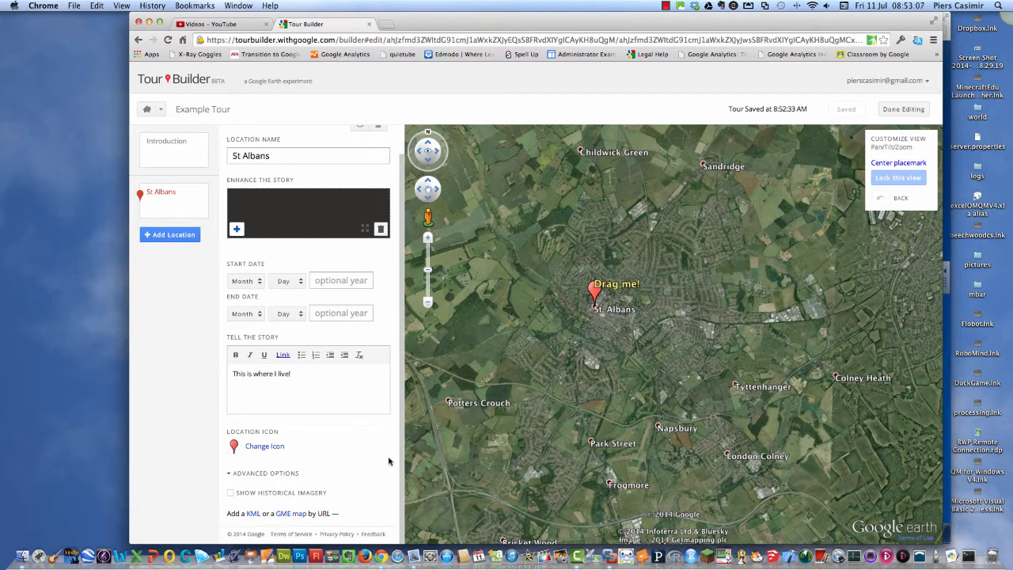
Find New York, NY, United States, and add it to the tour as a new location.
left_click(171, 235)
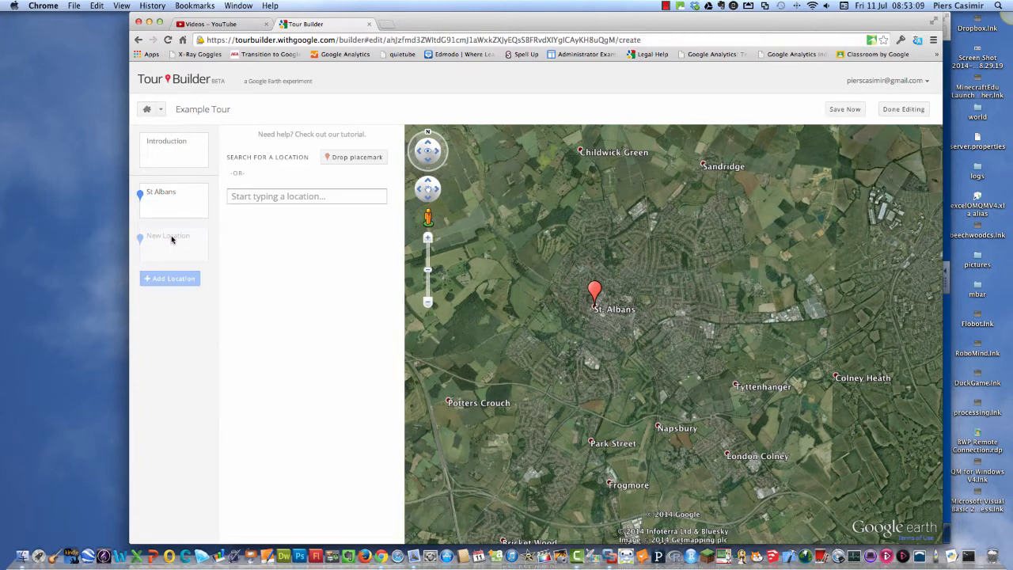
left_click(314, 195)
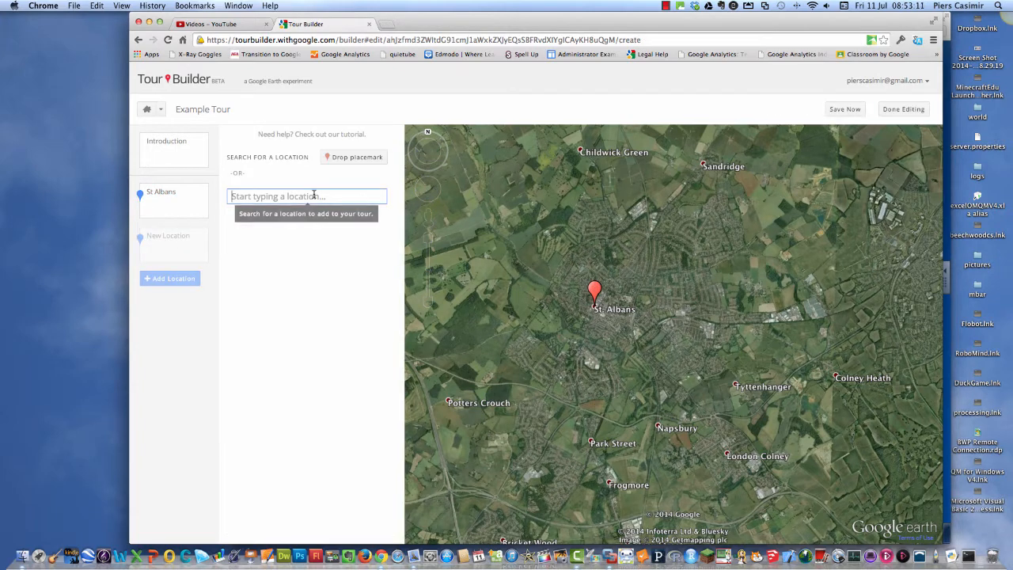
type("New Y")
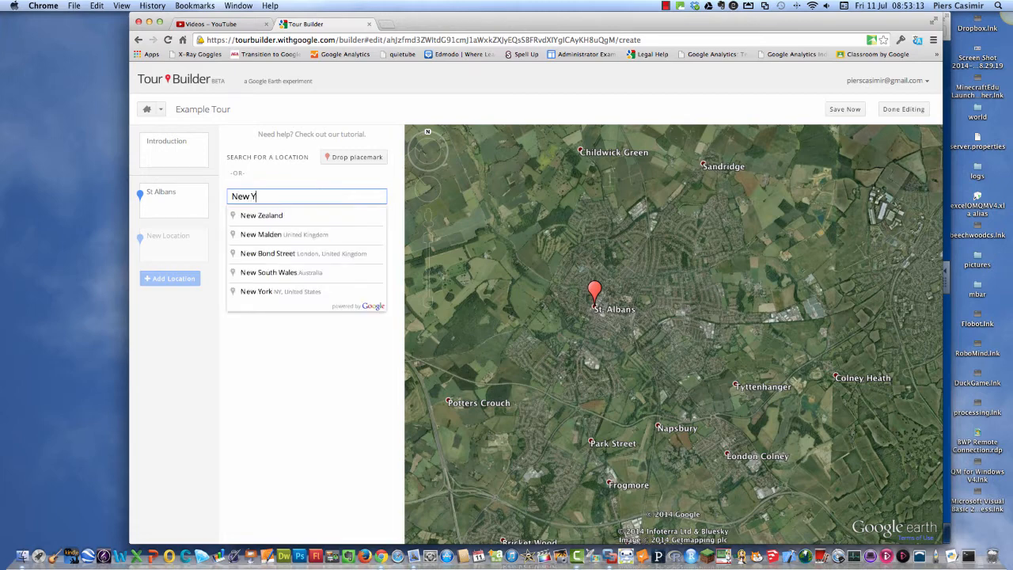
type("ork")
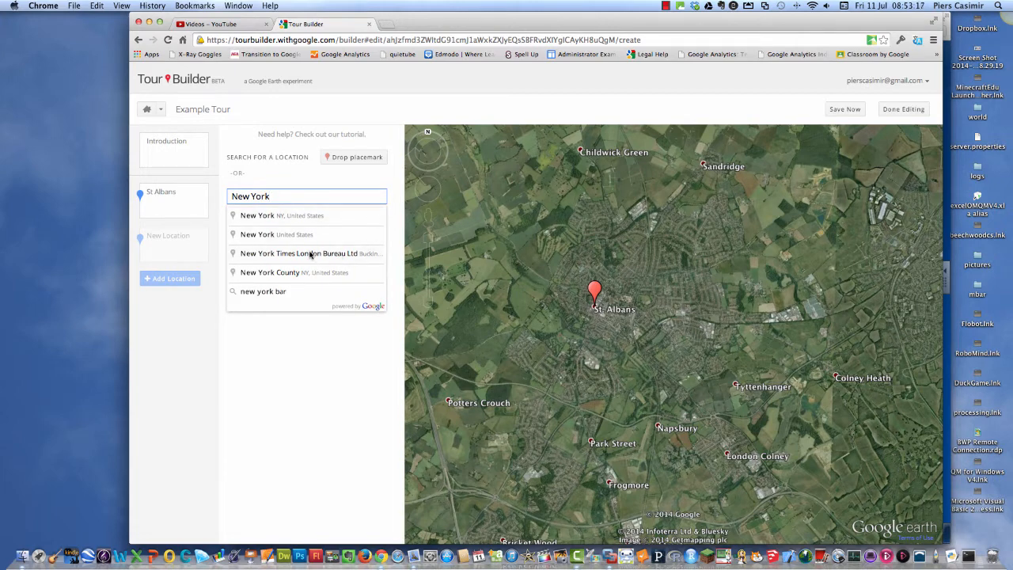
left_click(287, 217)
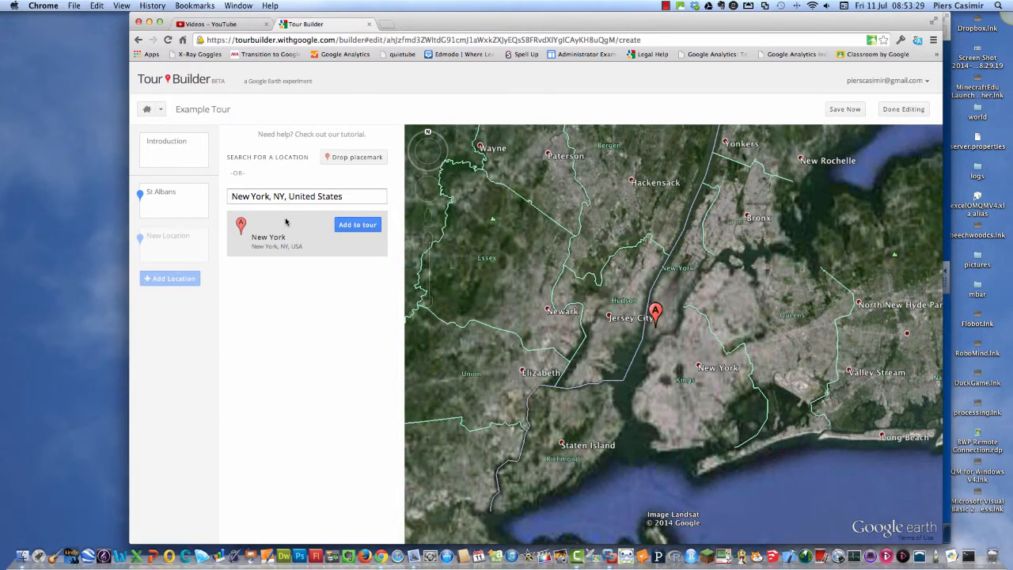
left_click(357, 225)
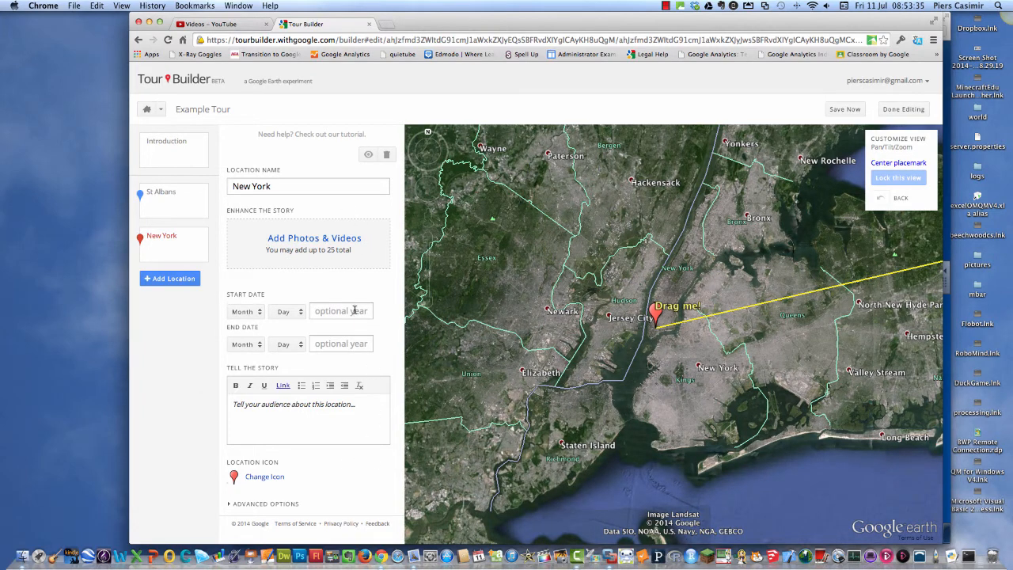
Find Yokohama, Kanagawa Prefecture, Japan, and add it to the tour as a new location.
left_click(173, 281)
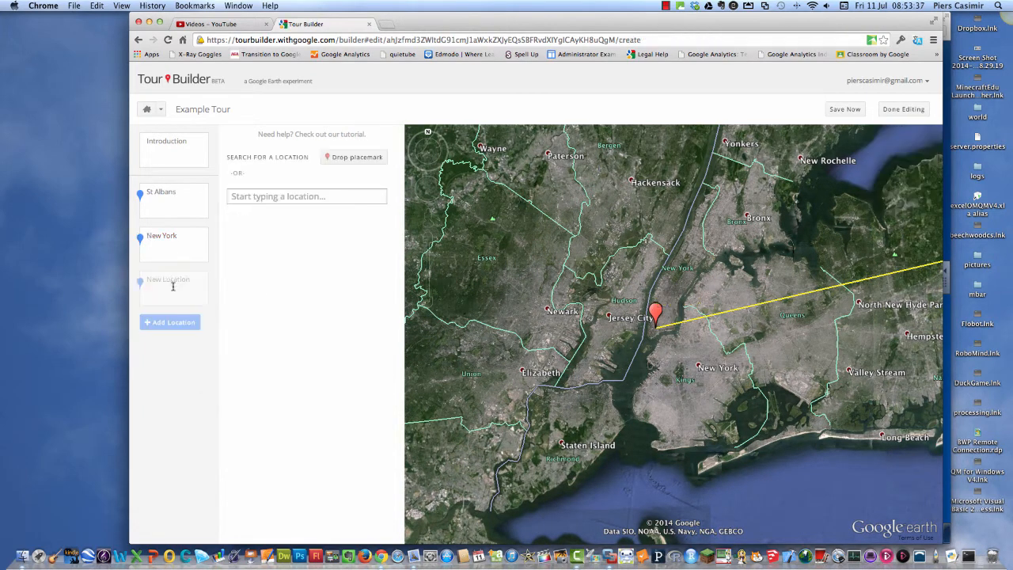
left_click(330, 195)
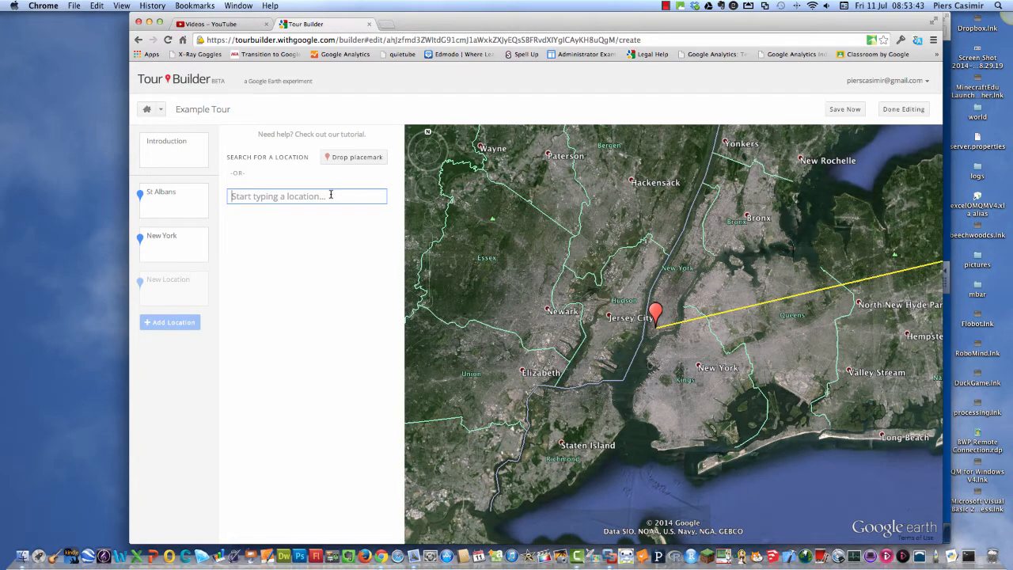
type("Yokoham")
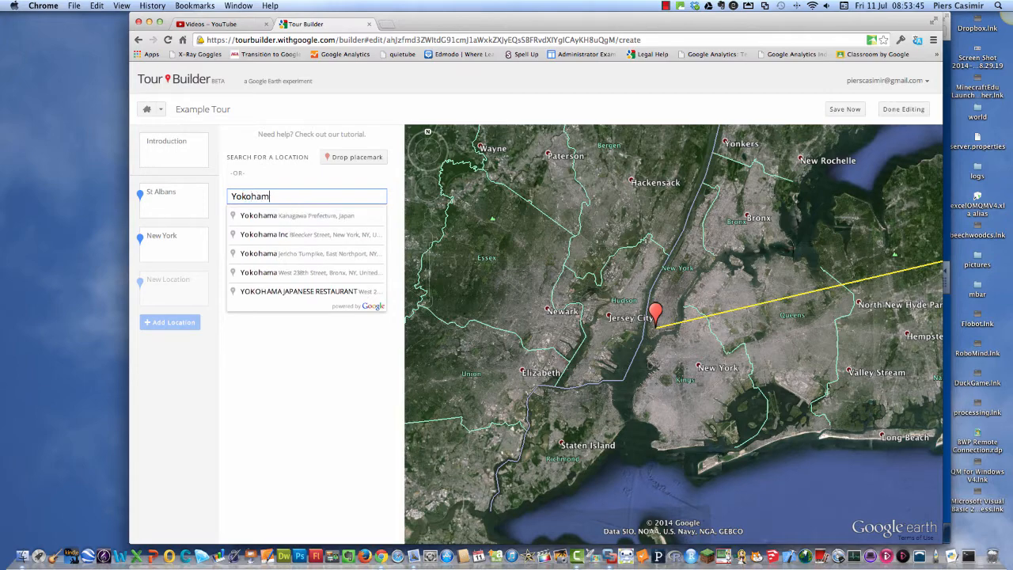
type("a")
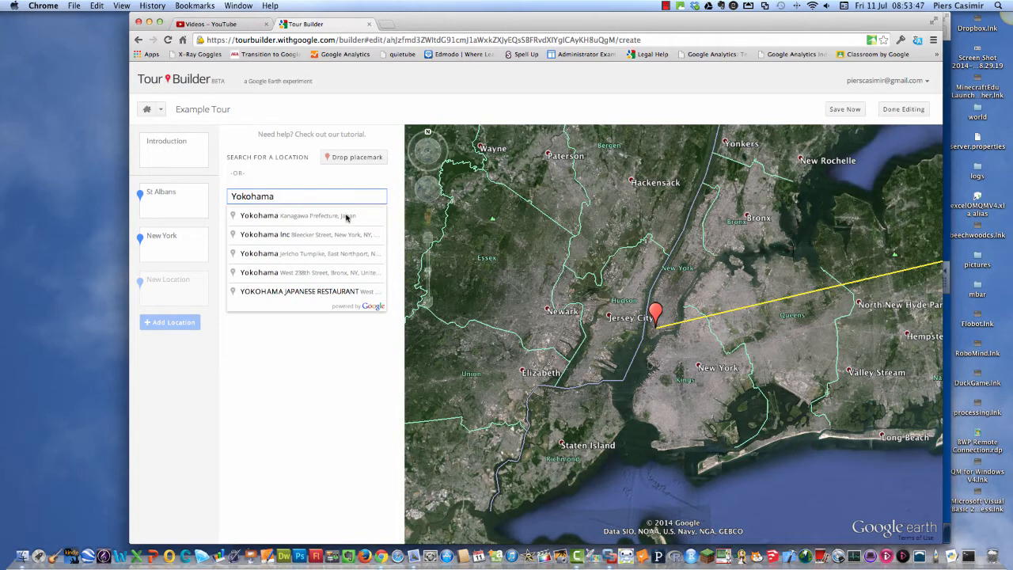
left_click(346, 216)
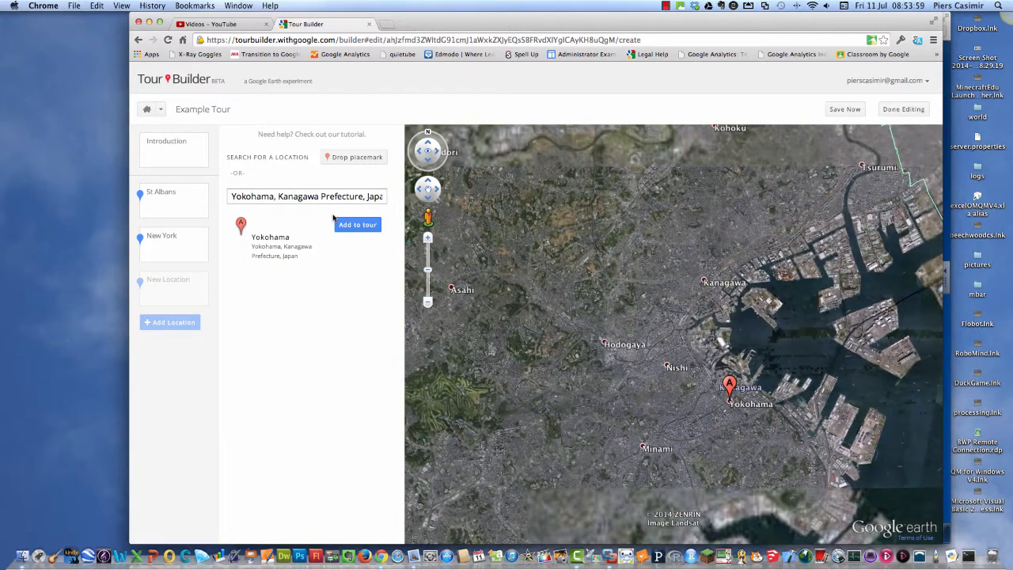
left_click(366, 227)
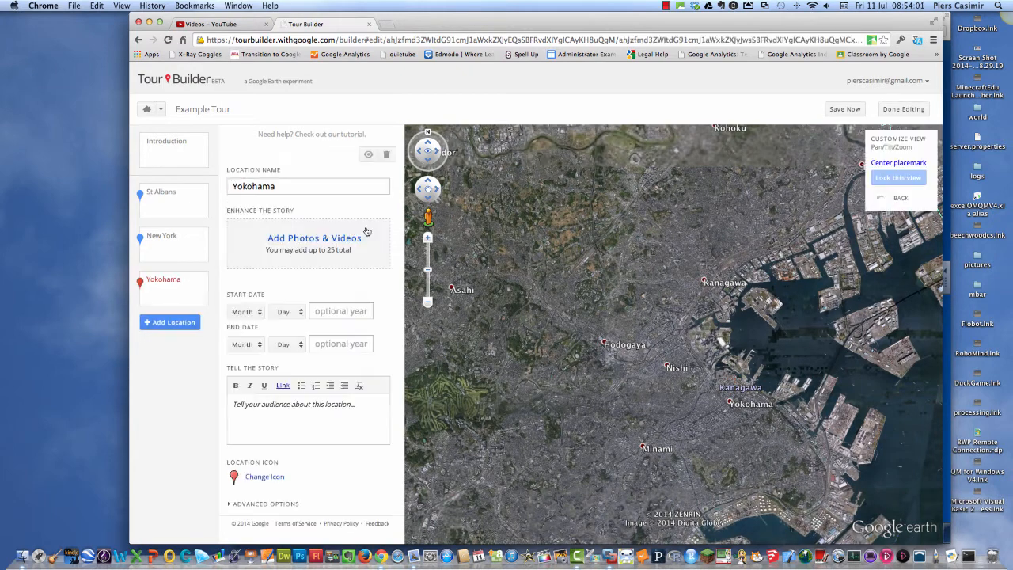
Add the Chinatown street photo from an image search for "yokohama" to the Yokohama location and enter the story "Japan - were are here!".
left_click(350, 240)
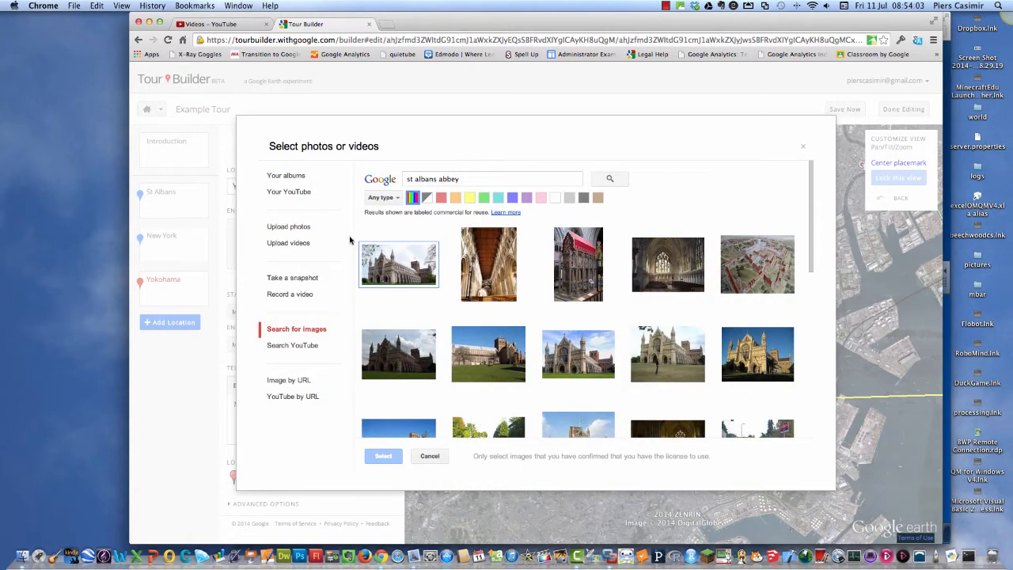
left_click_drag(468, 178, 269, 178)
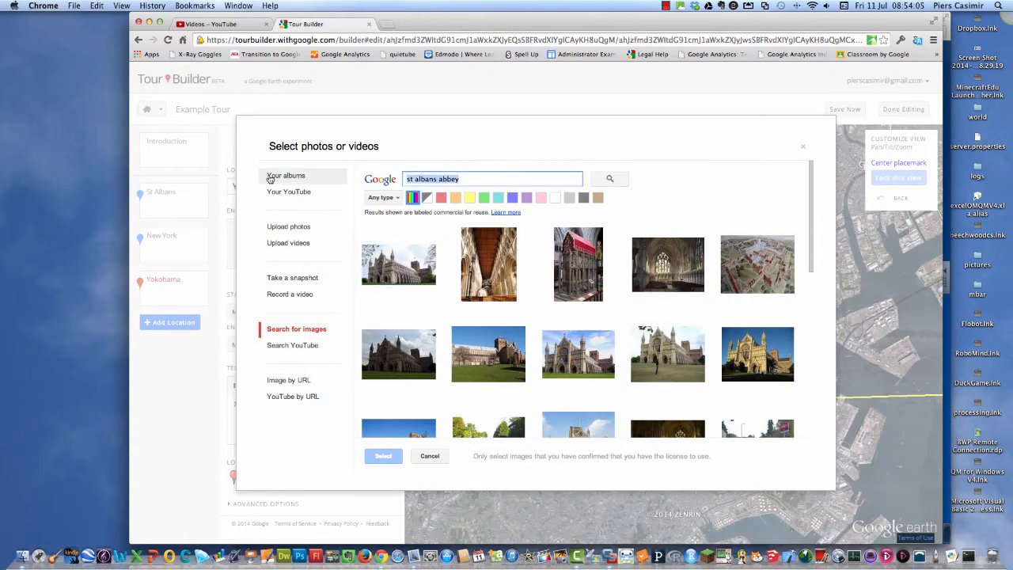
type("yokohama")
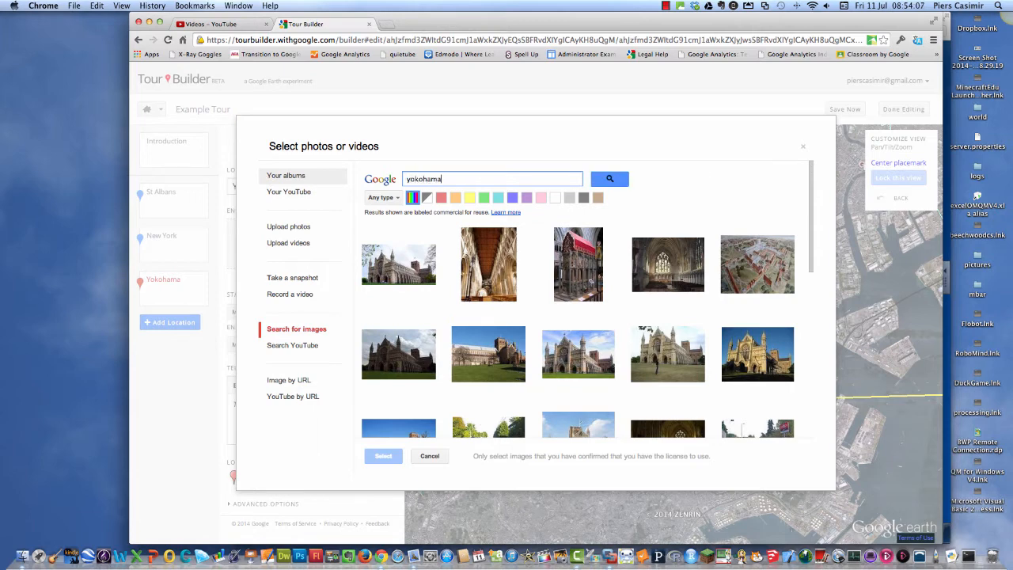
left_click(615, 180)
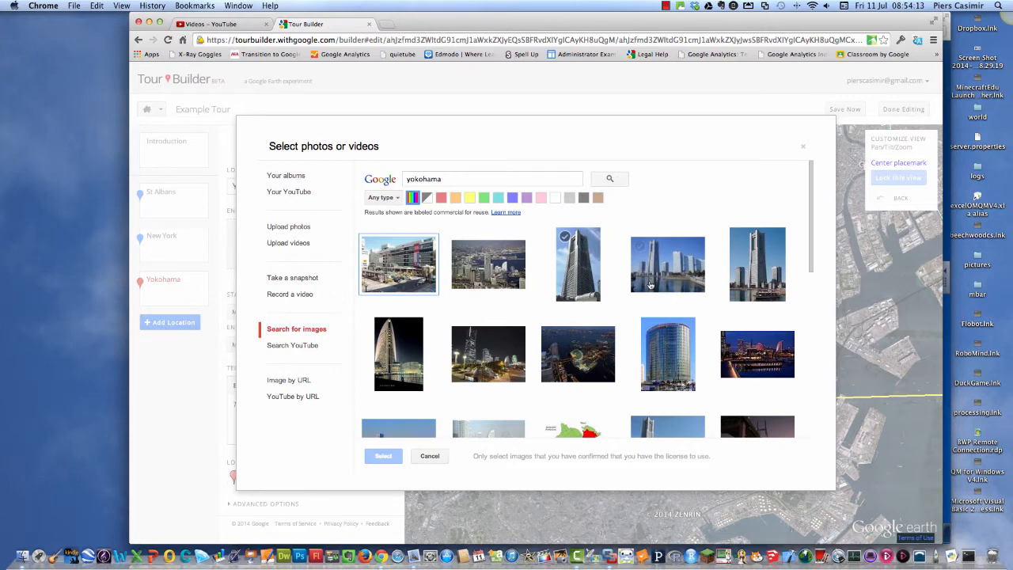
scroll(625, 277, "down", 3)
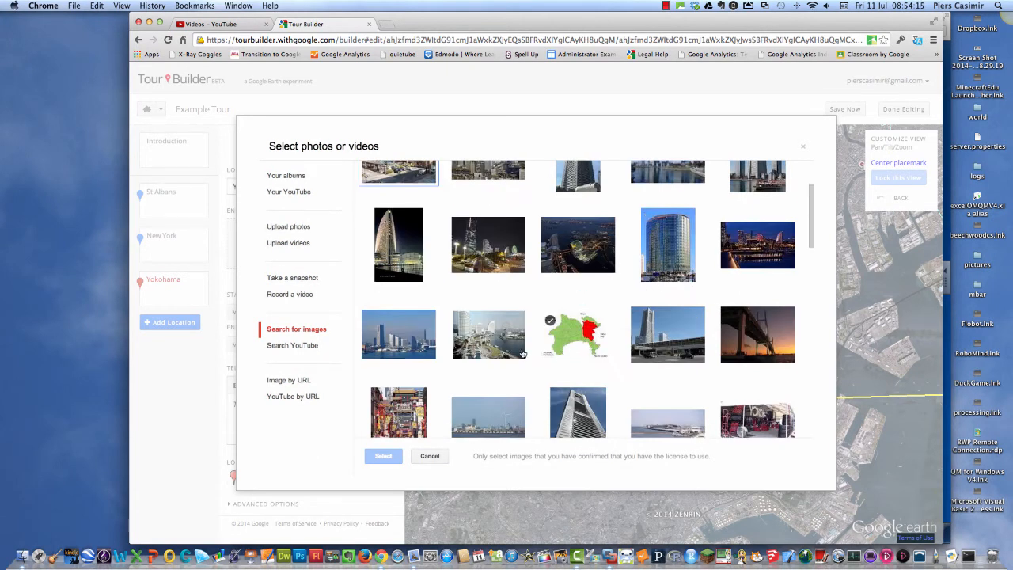
left_click(411, 404)
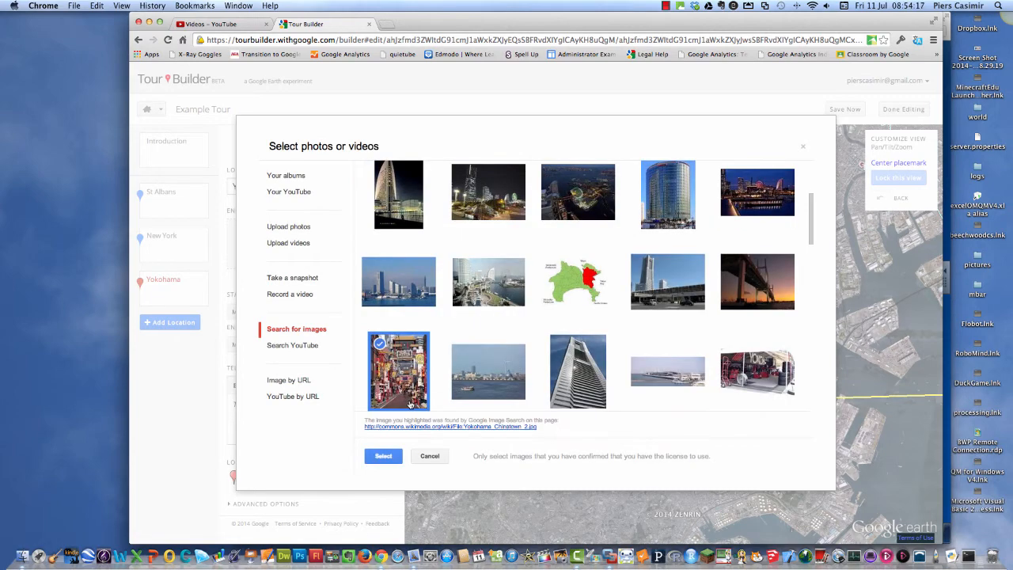
left_click(385, 456)
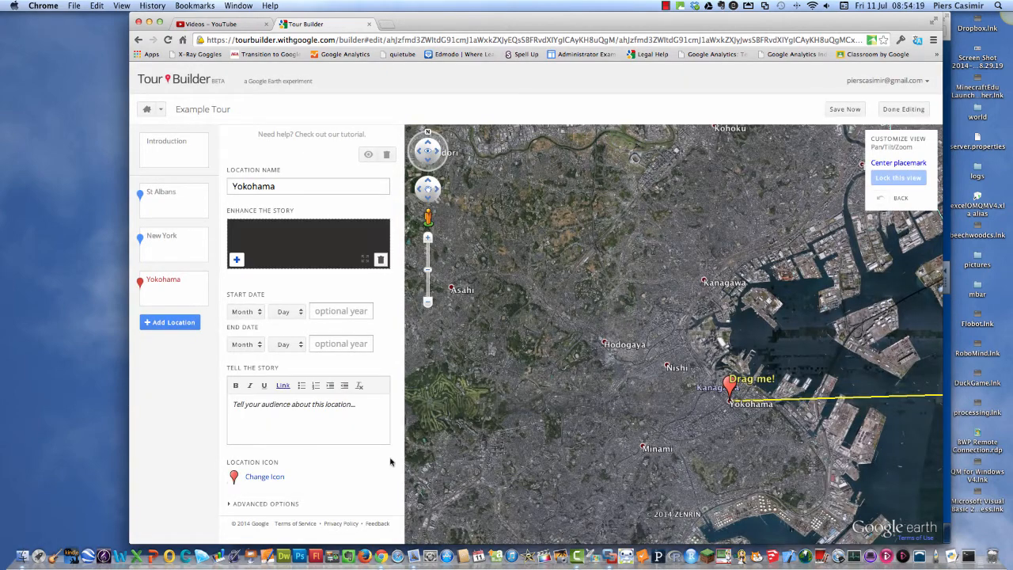
left_click(354, 407)
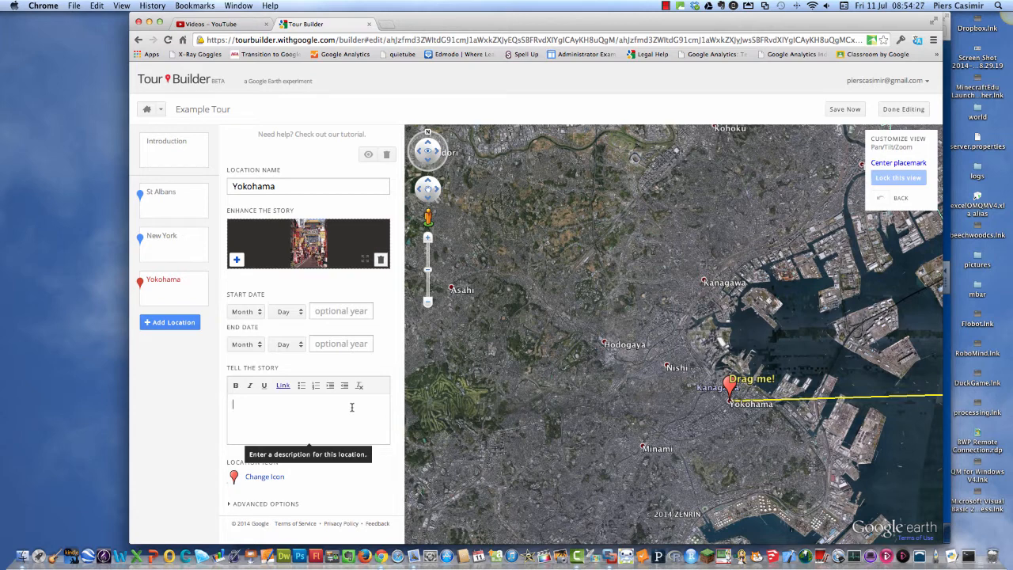
type("Japan - were are here!")
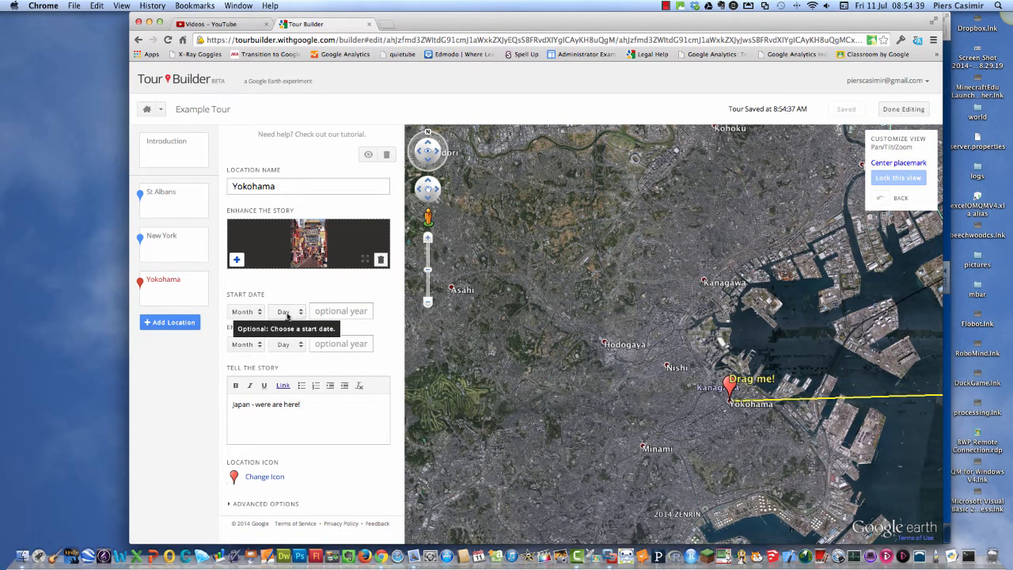
Find St Albans, United Kingdom, again and add it as the tour's final location after Yokohama.
left_click(184, 323)
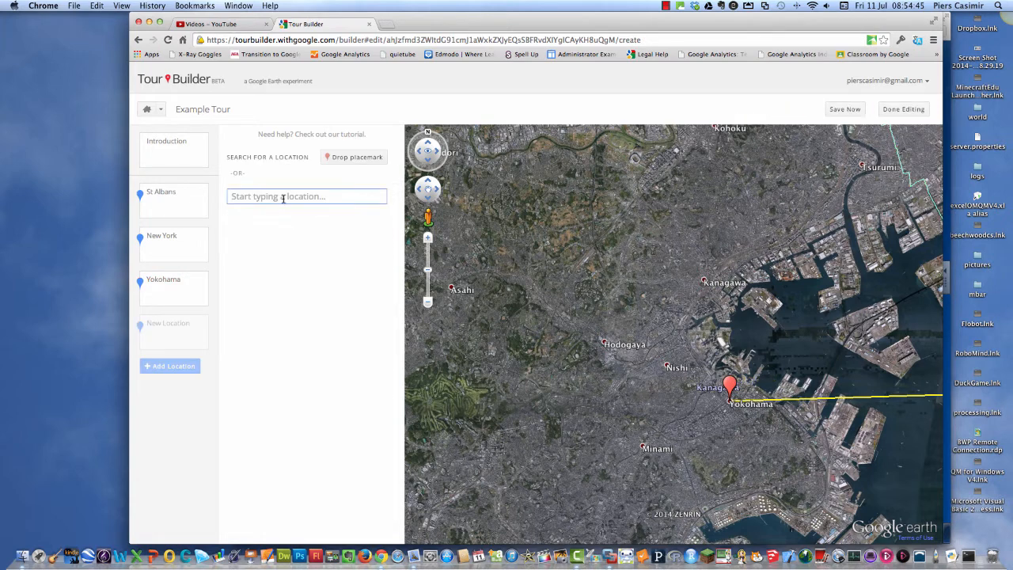
type("st")
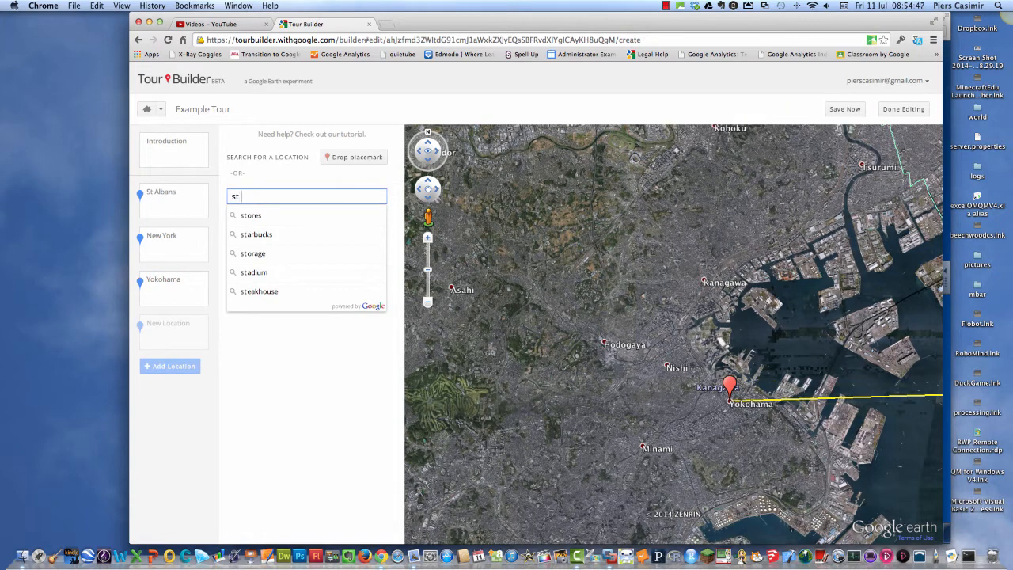
type(" albans")
left_click(286, 216)
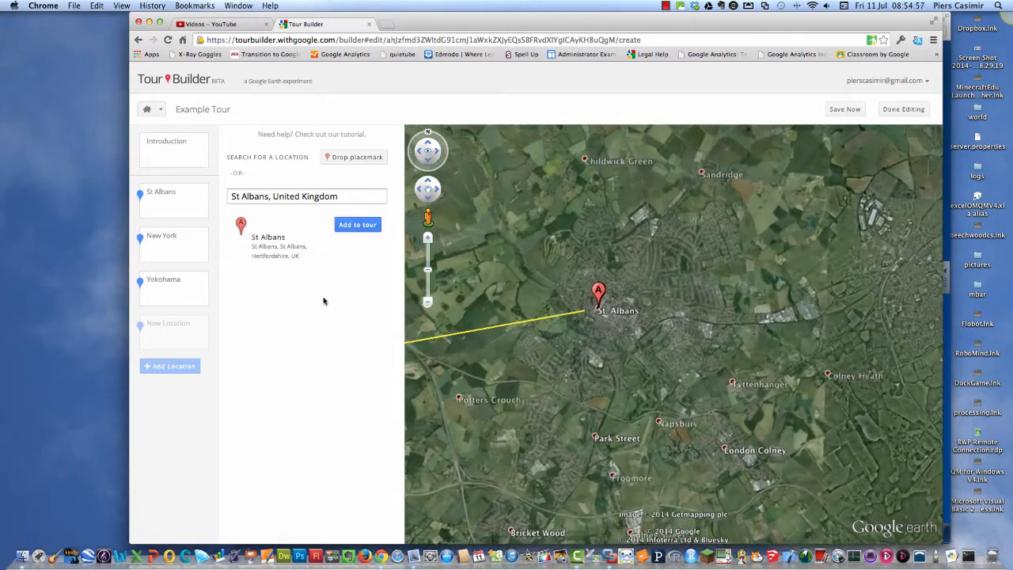
left_click(359, 227)
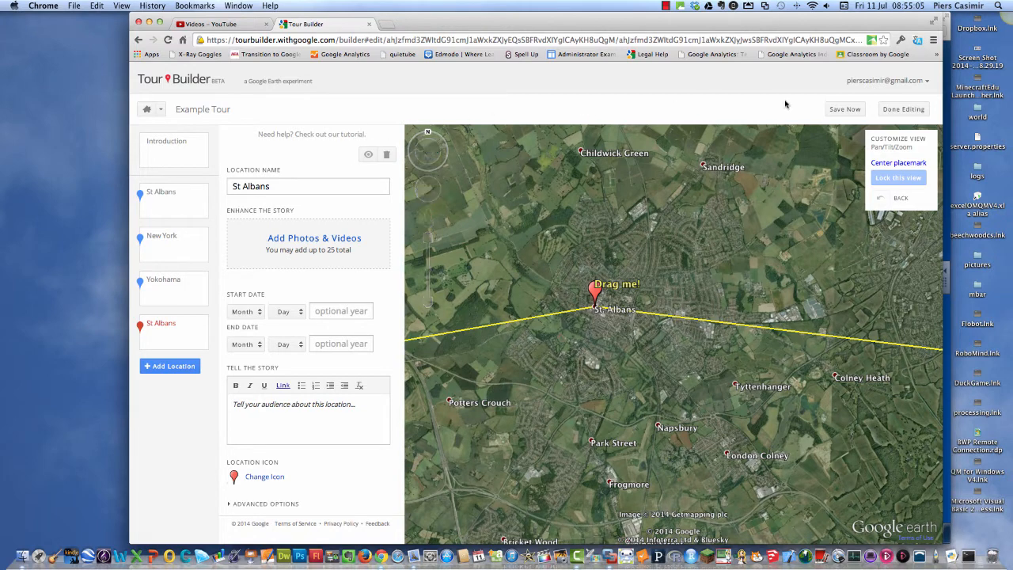
Finish editing the tour and play it full screen, going back from the last stop through Yokohama to New York.
left_click(910, 109)
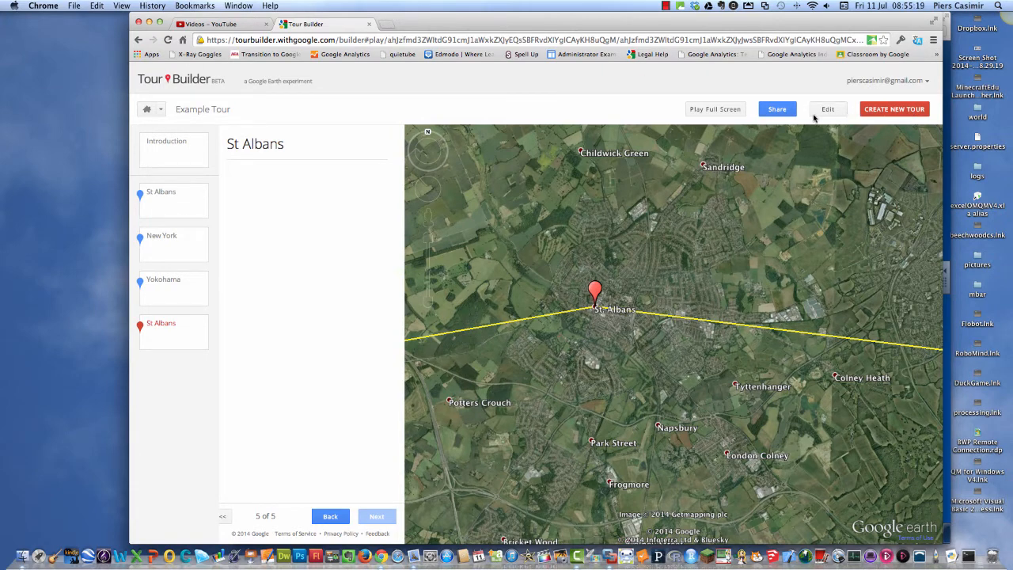
left_click(708, 111)
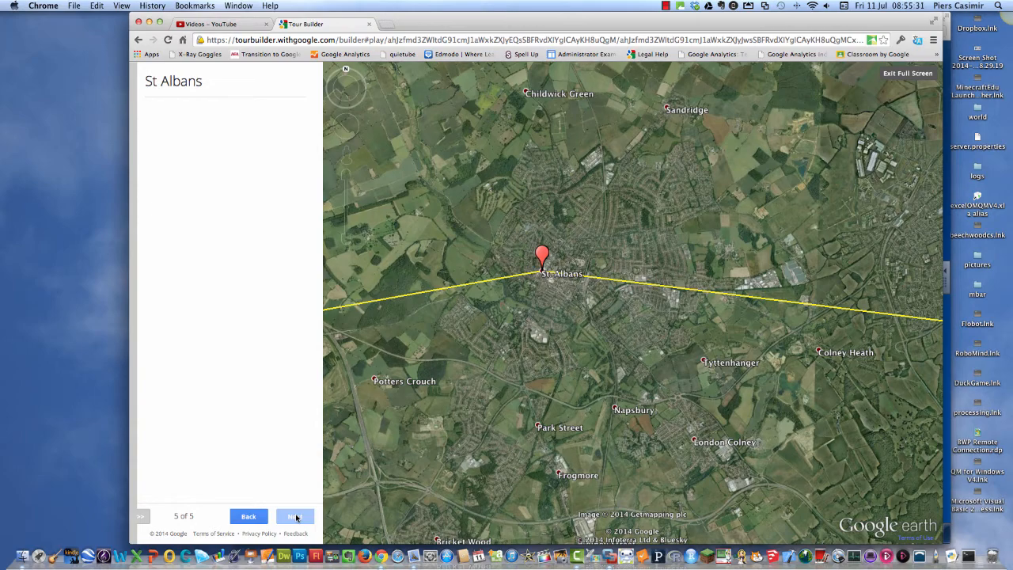
left_click(250, 518)
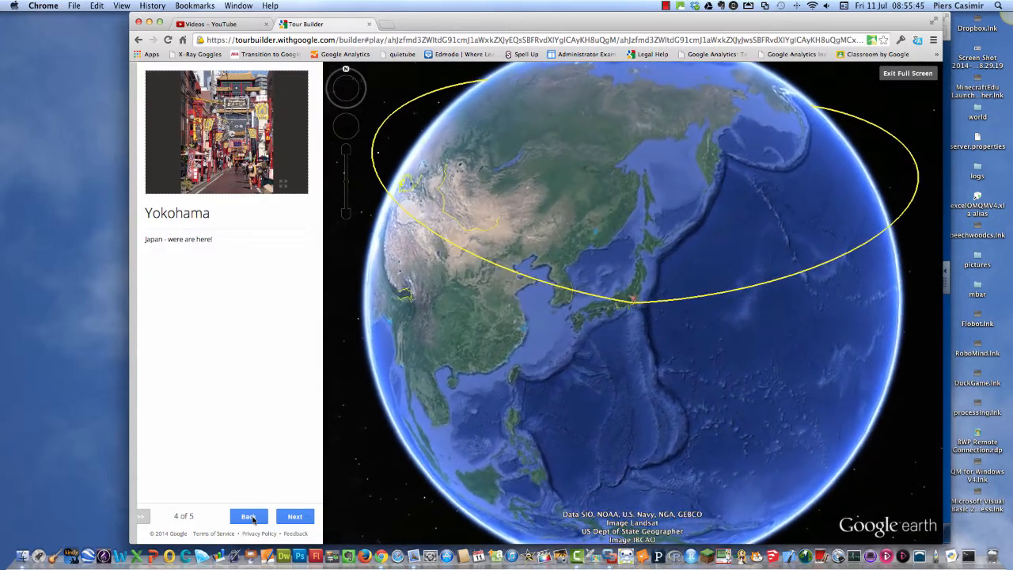
left_click(248, 516)
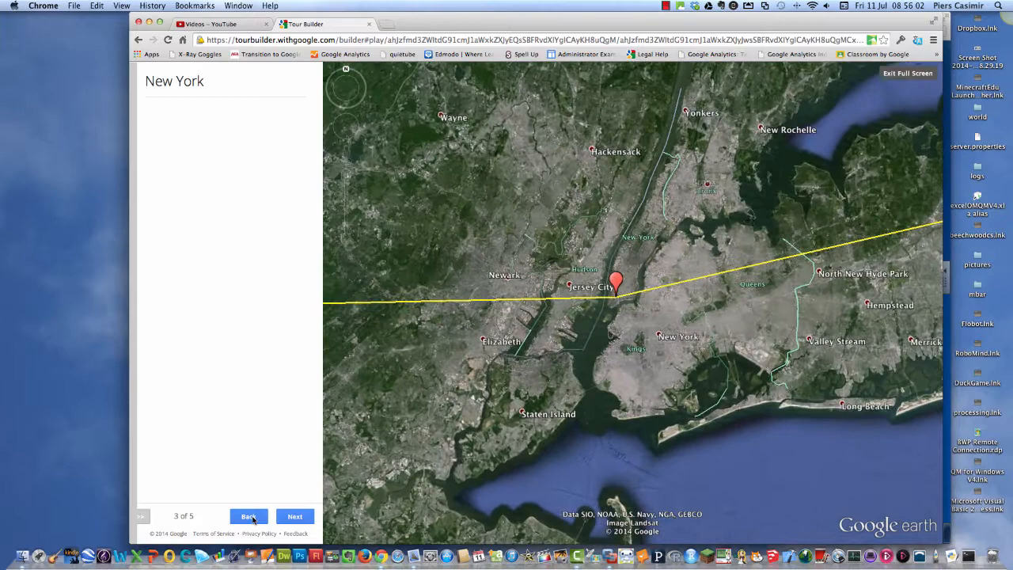
Step back through the first St Albans stop to the tour's introduction and exit full screen playback.
left_click(251, 516)
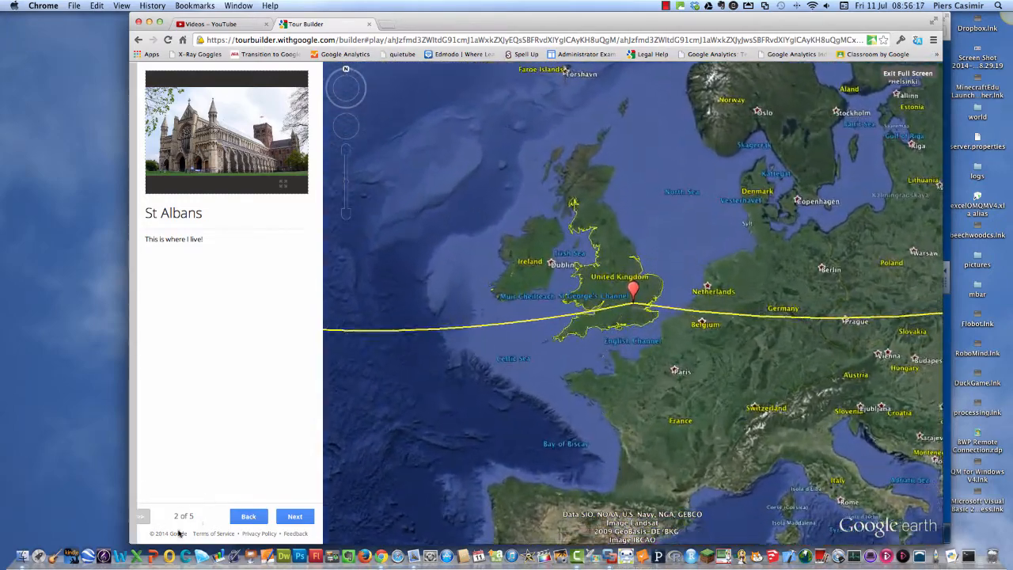
left_click(248, 516)
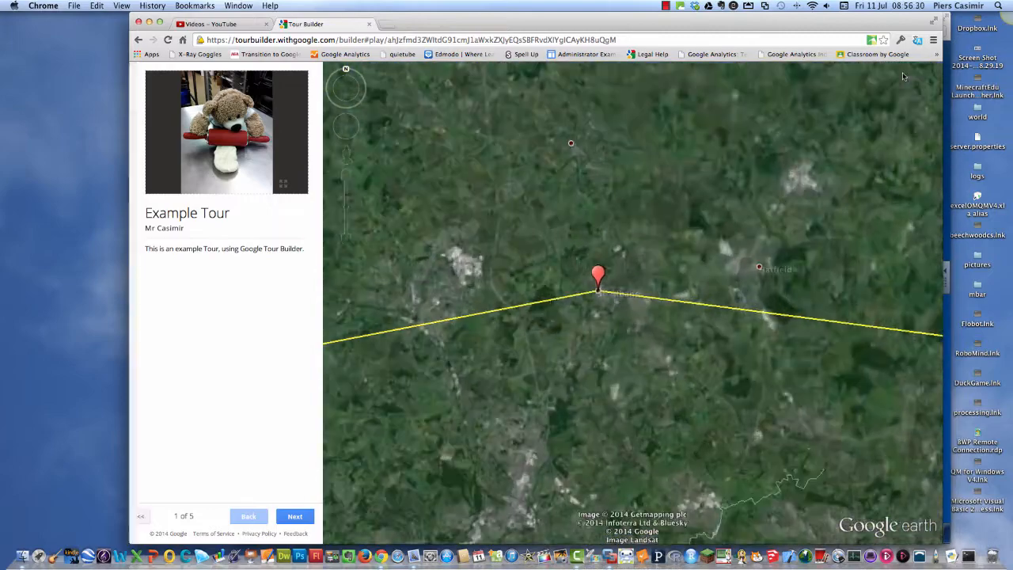
left_click(907, 73)
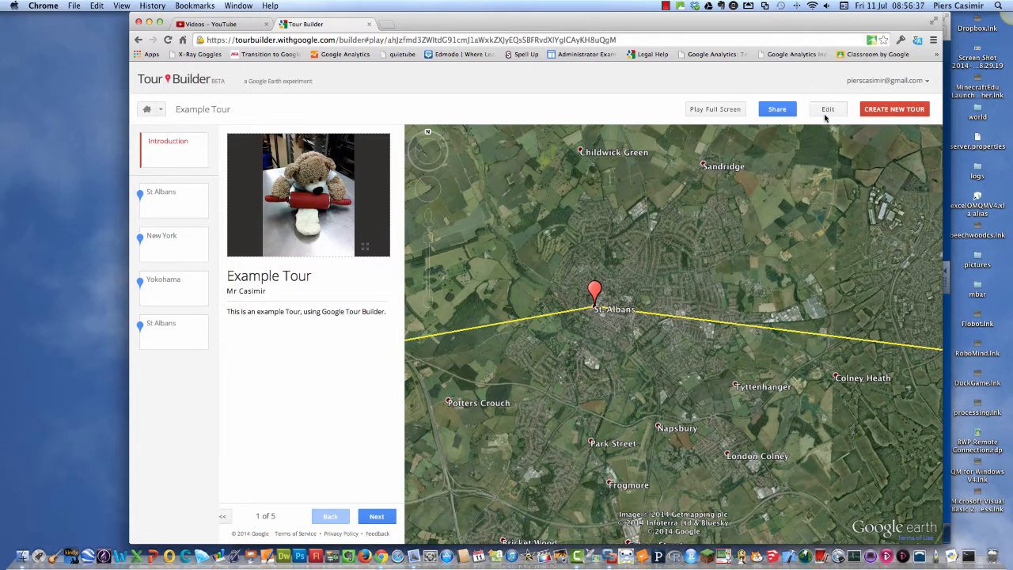
Review the sharing settings of the Example Tour, including its link and access options, and close them.
left_click(776, 110)
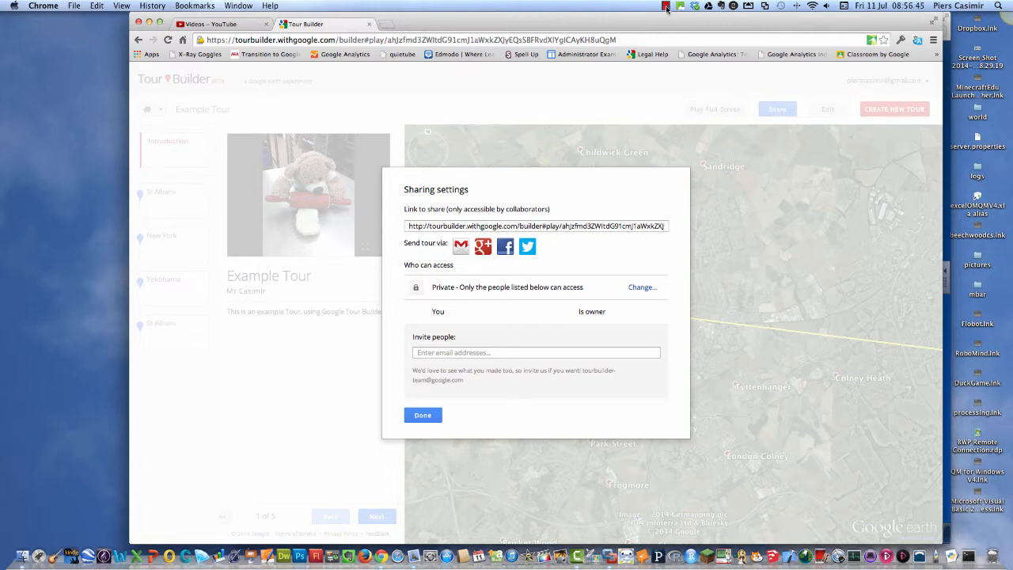
left_click(425, 416)
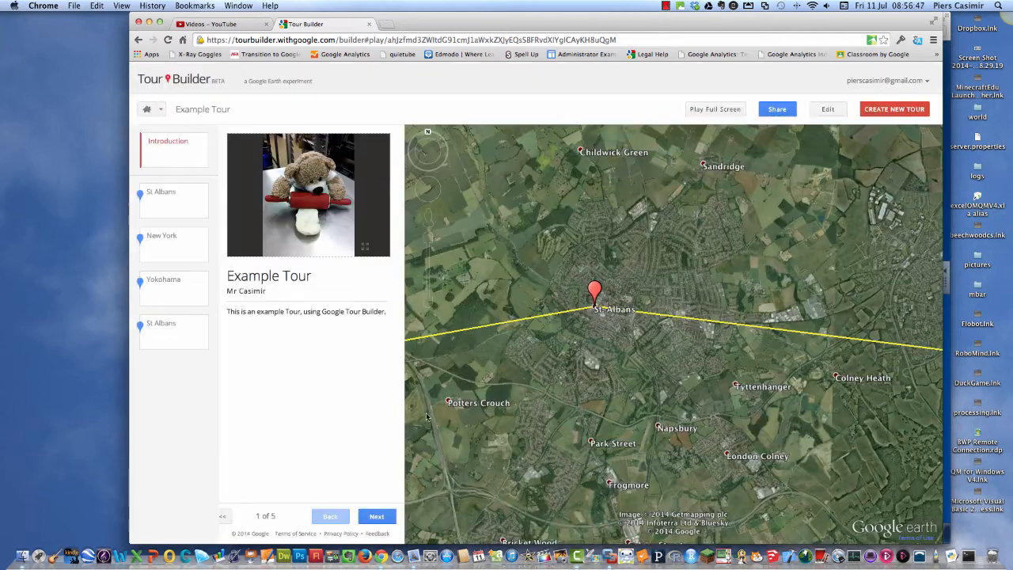
left_click(665, 7)
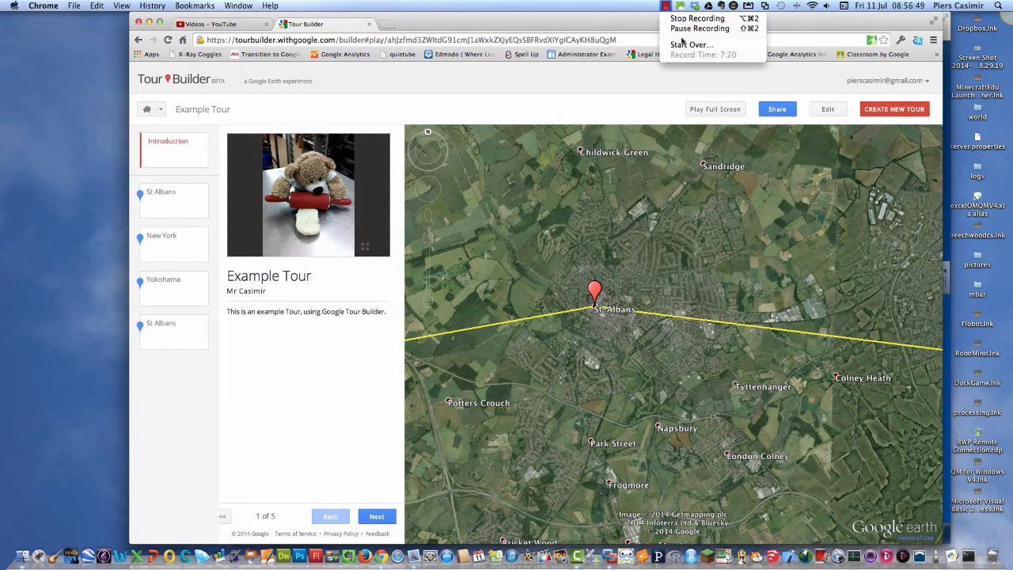